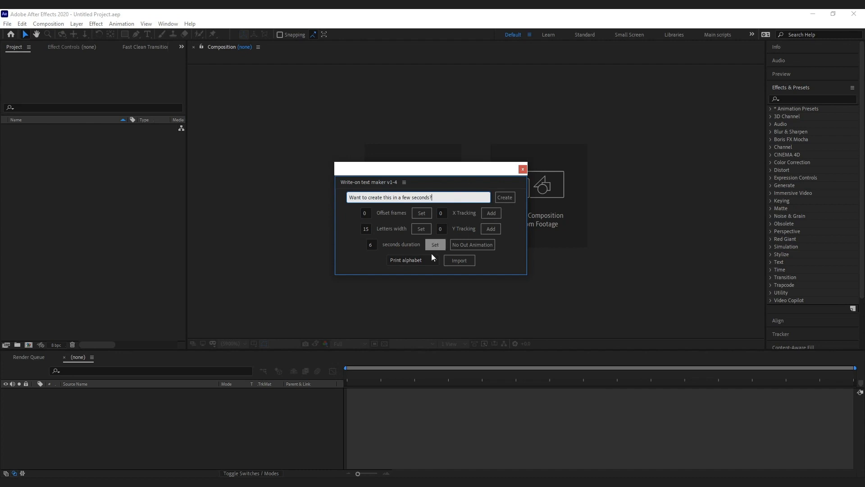
- Import the Elegant alphabet and create the write-on text "Want to create this in a few seconds?"
left_click(459, 260)
left_click(508, 198)
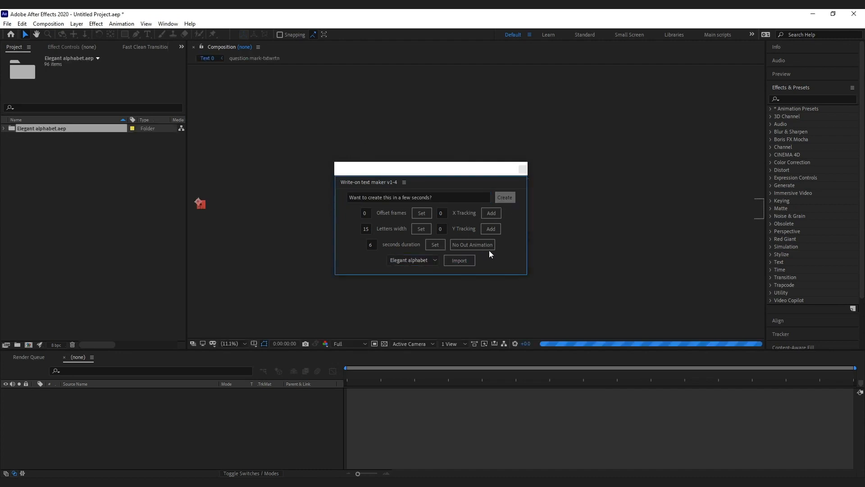
- Set the text's offset to 5 frames, letters width to 25 and duration to 10 seconds
left_click(363, 214)
left_click(422, 213)
left_click(365, 228)
type("25")
left_click(421, 228)
left_click(372, 244)
type("10")
left_click(434, 245)
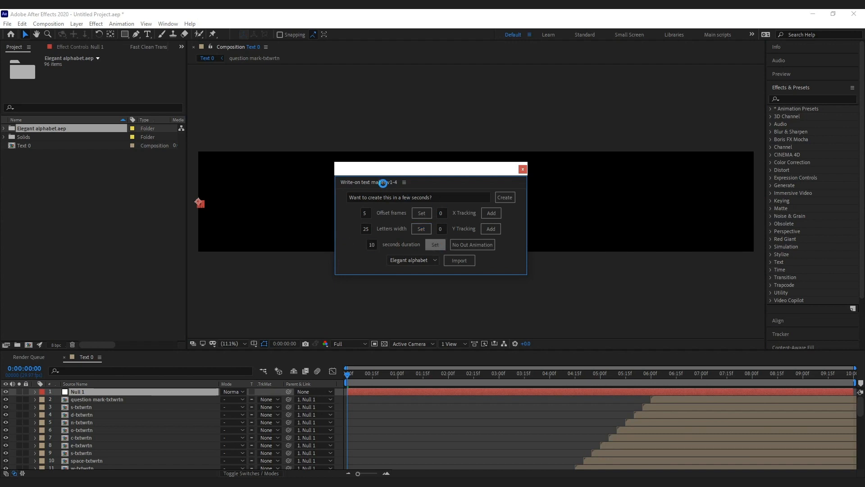
- Move the script window clear of the composition, change the preview resolution and preview the write-on text animation
left_click_drag(368, 182, 91, 246)
left_click(338, 344)
left_click(338, 374)
left_click_drag(368, 474, 345, 464)
key("space")
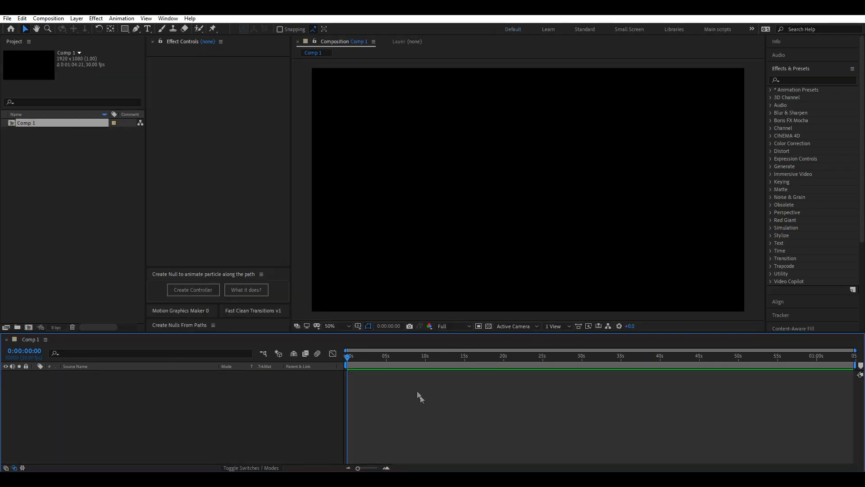
- Add an orange full-frame solid layer to Comp 1
right_click(413, 390)
mouse_move(472, 295)
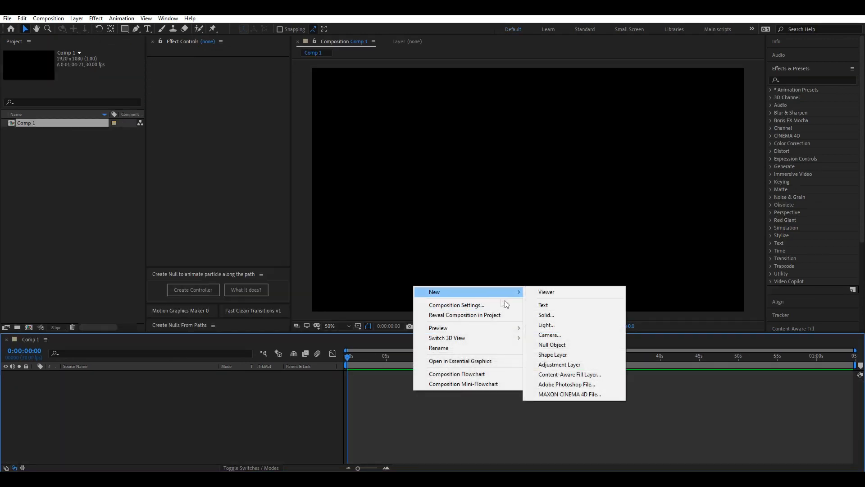
left_click(554, 317)
left_click(427, 296)
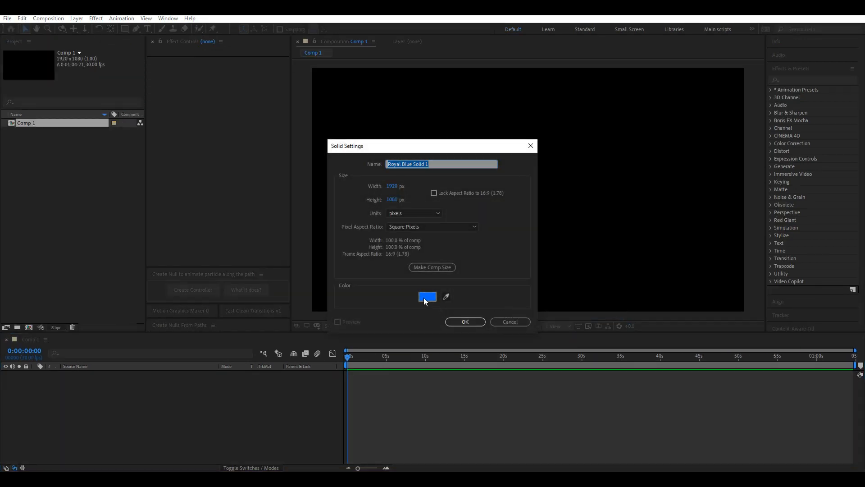
left_click_drag(715, 246, 715, 256)
key("Return")
left_click(465, 322)
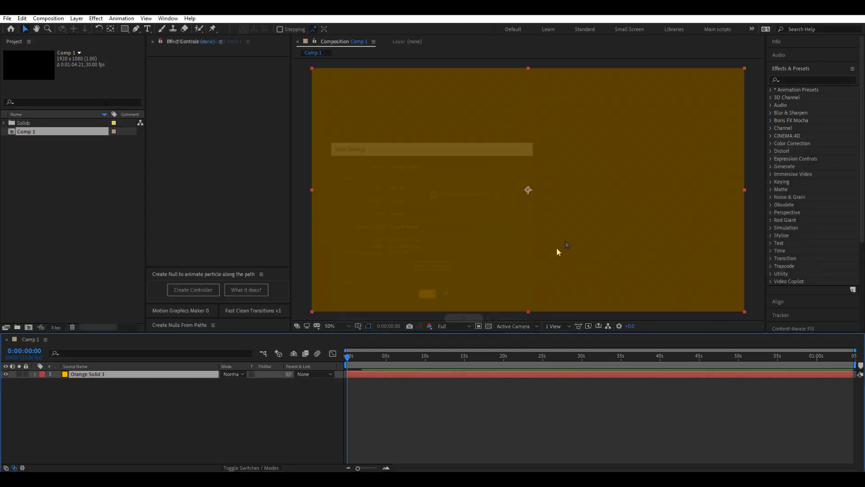
- Find the CC Particle World effect and apply it to the orange solid
left_click(787, 81)
type("cc")
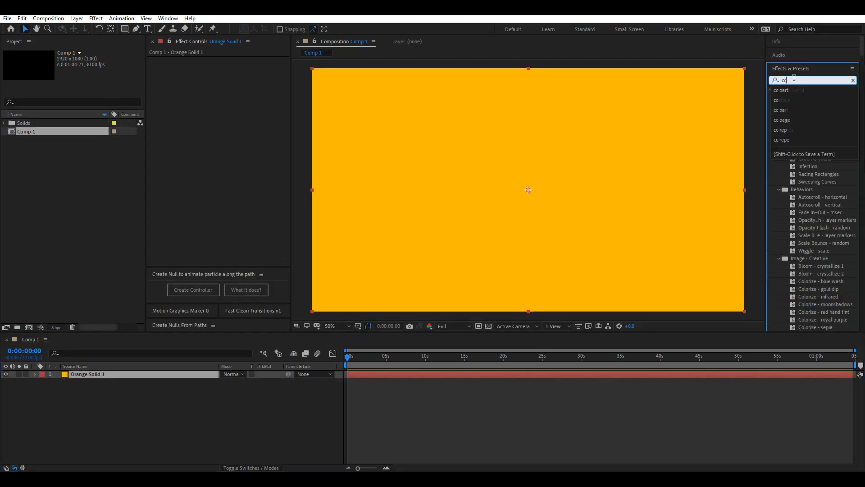
type(" parti")
left_click_drag(821, 104, 592, 178)
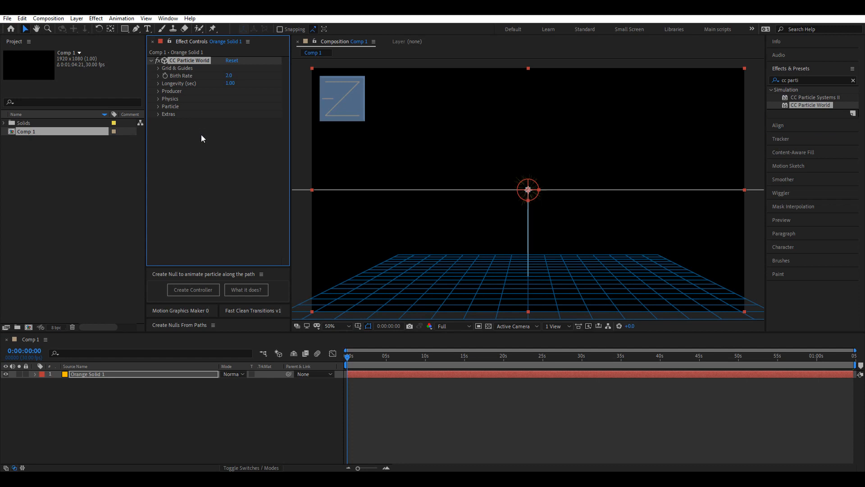
- Create the particle controller null with the script and move it up slightly at the 8-second mark
left_click(191, 290)
left_click(409, 360)
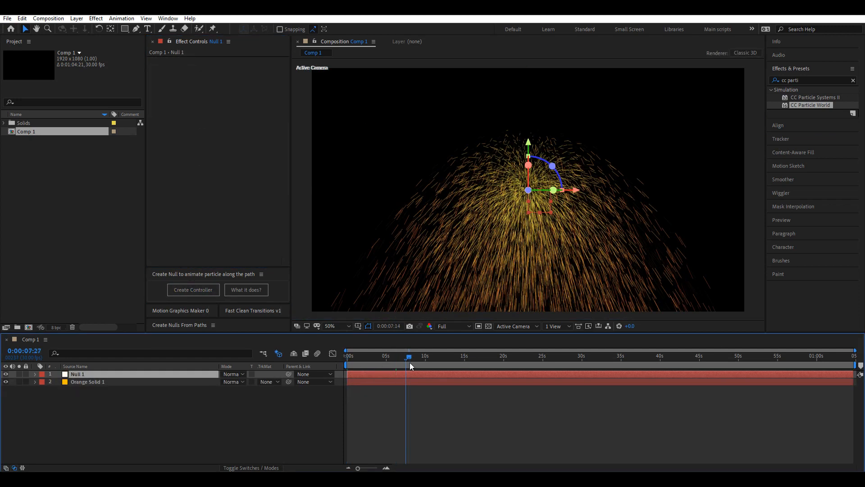
left_click_drag(469, 207, 523, 195)
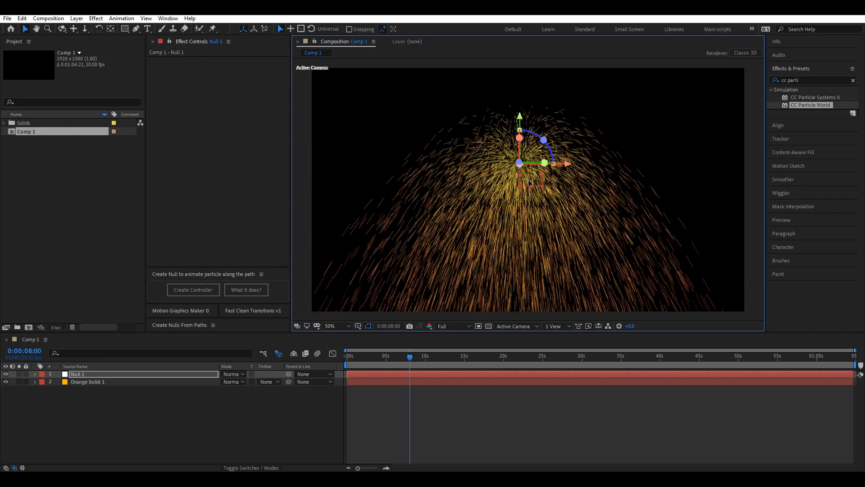
- Inspect the orange solid's particle position expressions and move the controller null back near the composition's centre
left_click(84, 381)
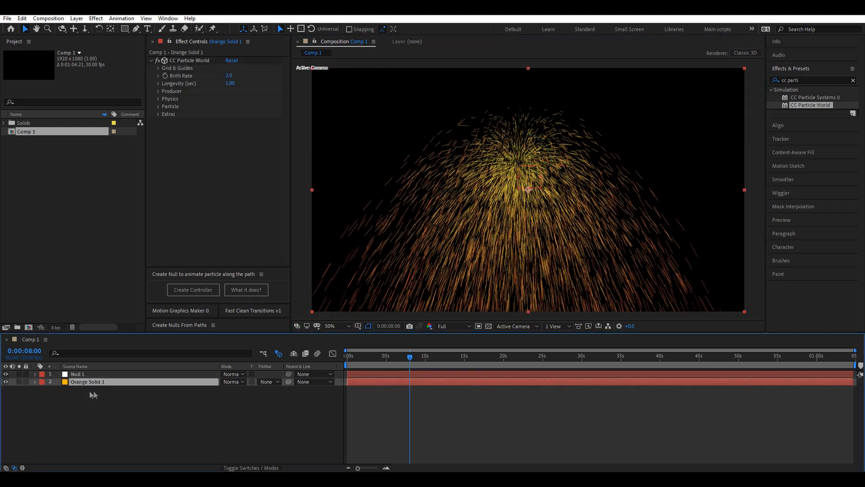
key("e")
key("e")
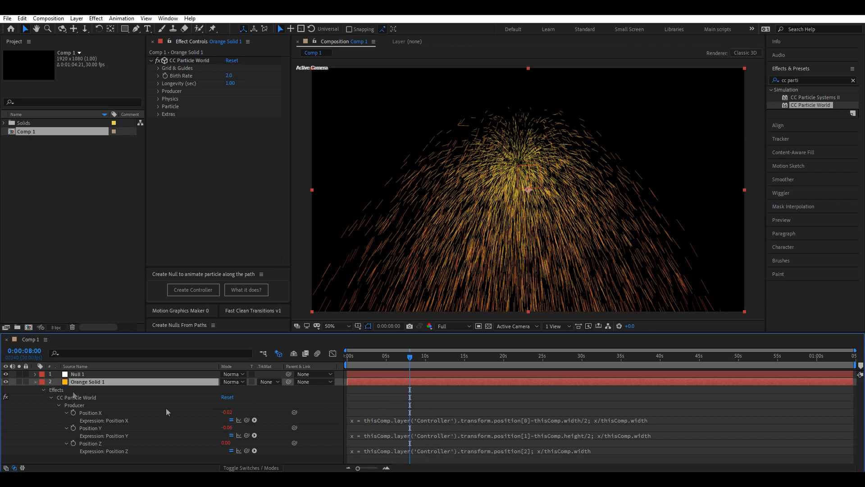
key("u")
left_click(110, 374)
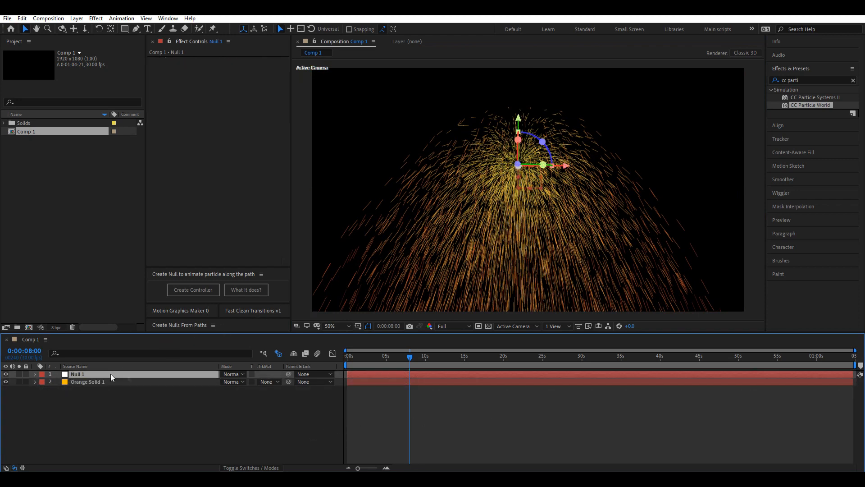
left_click_drag(529, 178, 540, 206)
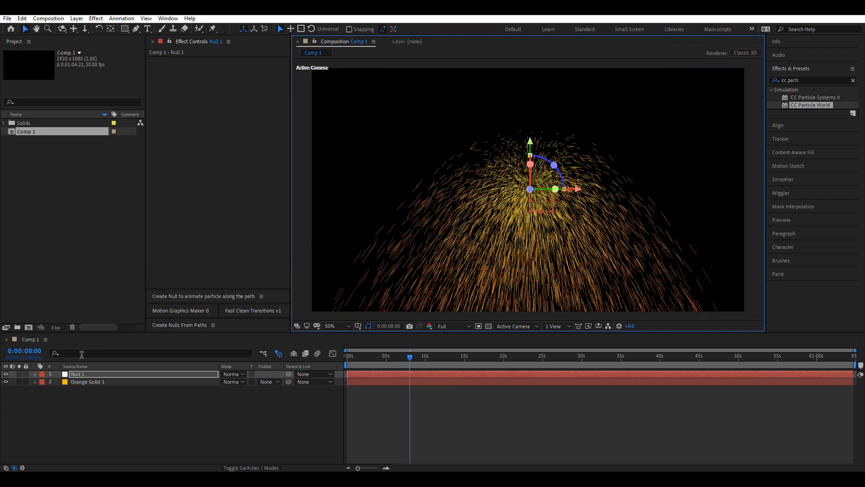
- Set the orange solid's particle type to Lens Convex, max opacity to 100% and size variation to 0%
left_click(77, 382)
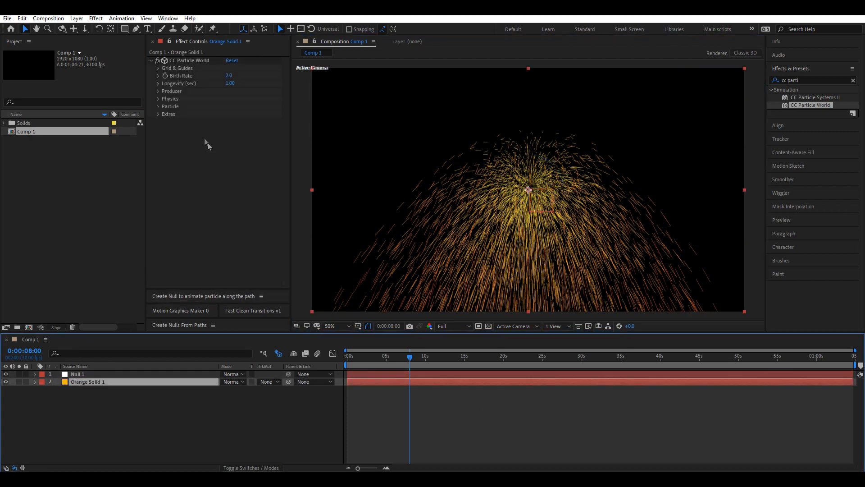
left_click(159, 107)
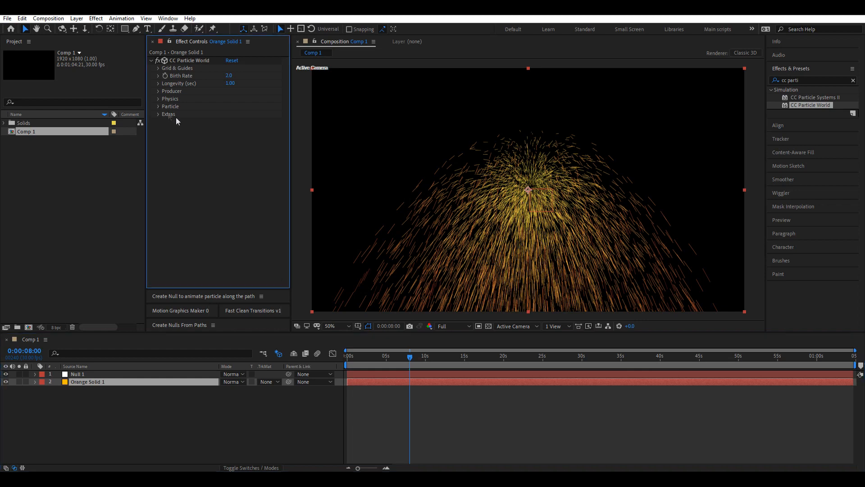
left_click(240, 114)
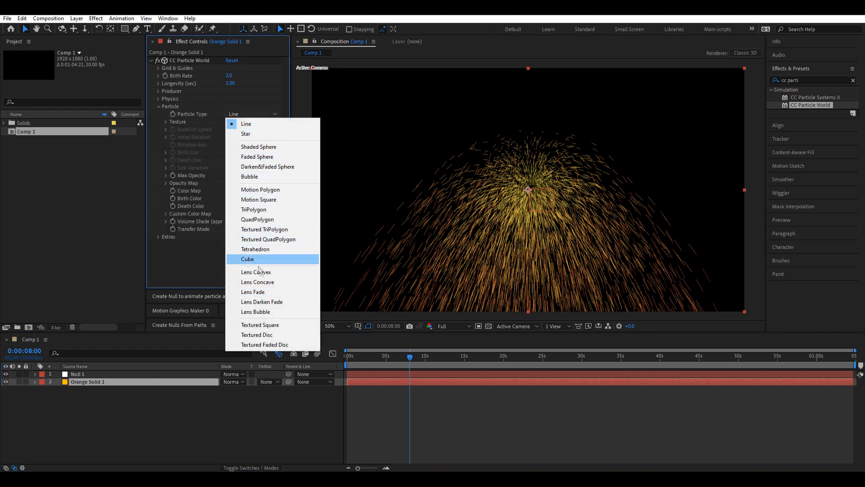
left_click(255, 272)
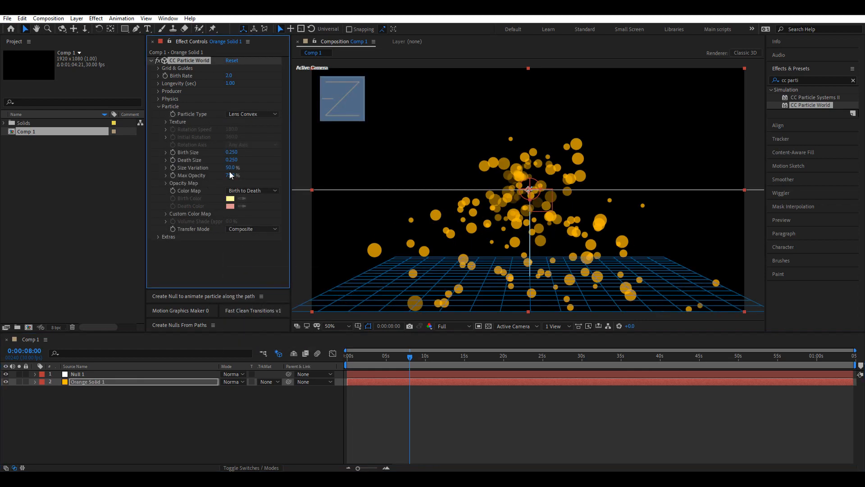
left_click_drag(233, 176, 350, 174)
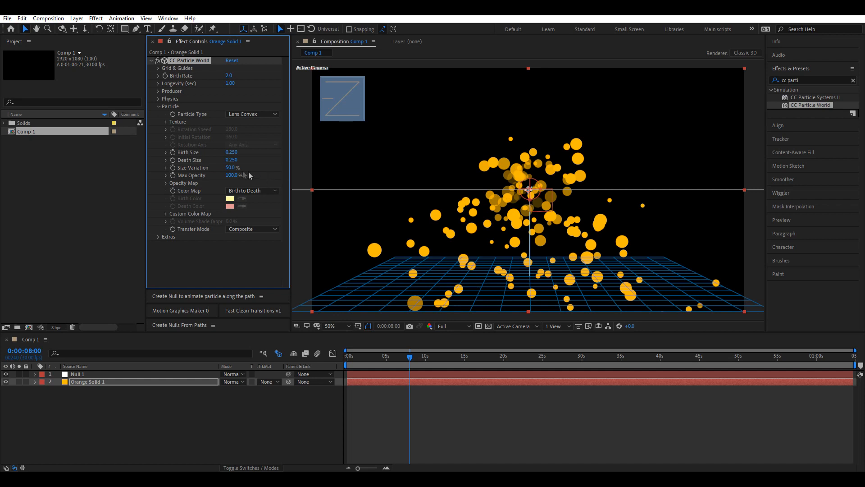
left_click_drag(185, 167, 136, 166)
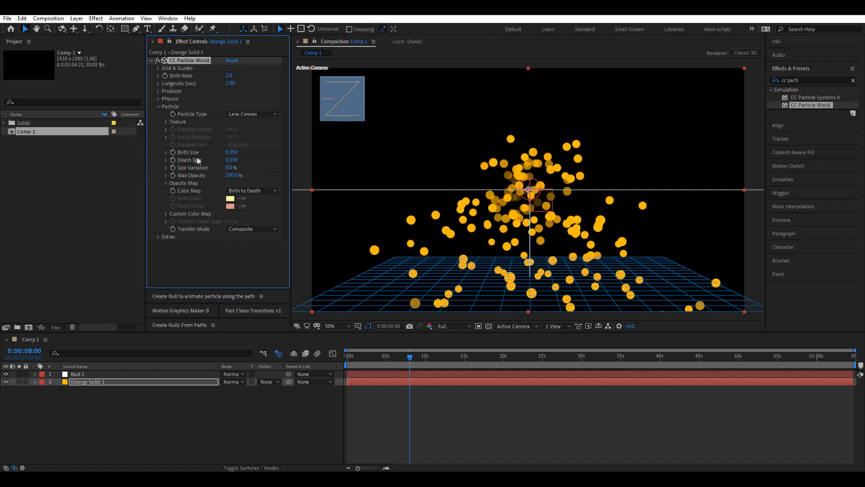
- Set the particle physics velocity and gravity to 0
left_click(158, 107)
left_click(158, 99)
left_click(230, 113)
type("0")
left_click(233, 129)
type("0")
key("Return")
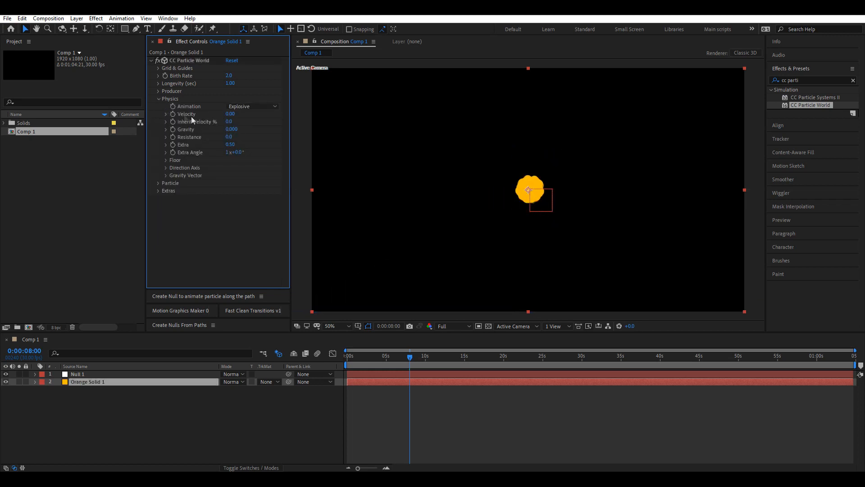
- Set the particle producer's Radius X, Radius Y and Radius Z to 0
left_click(159, 98)
left_click(158, 92)
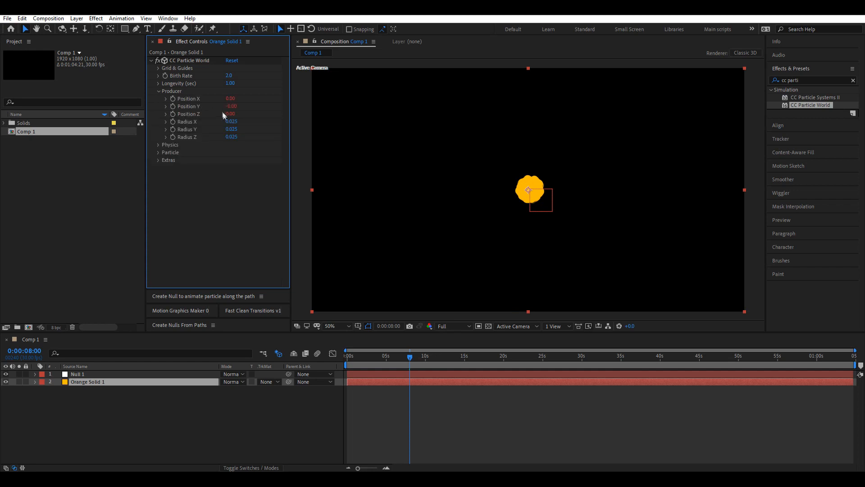
left_click(234, 122)
type("0")
left_click(233, 130)
type("0")
left_click(233, 137)
type("0")
key("Return")
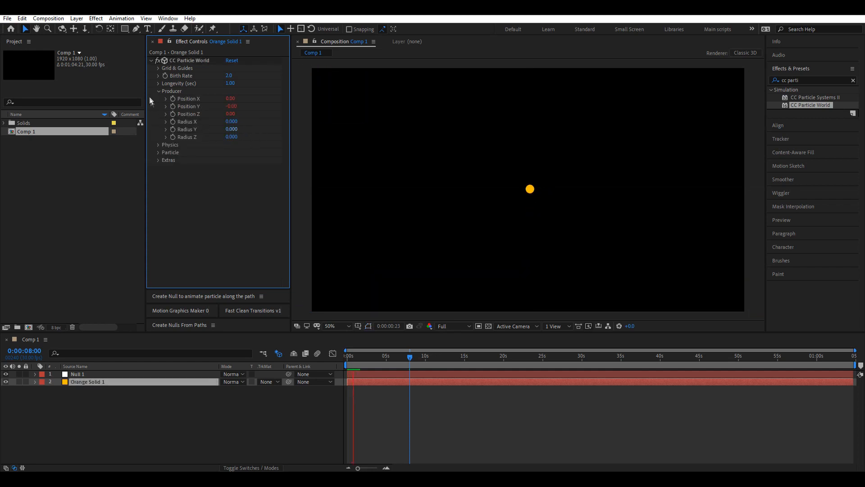
left_click(158, 91)
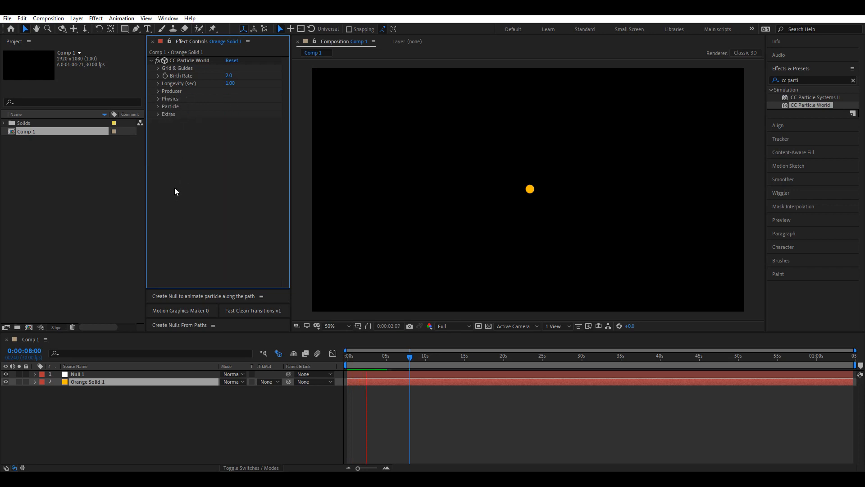
left_click(381, 381)
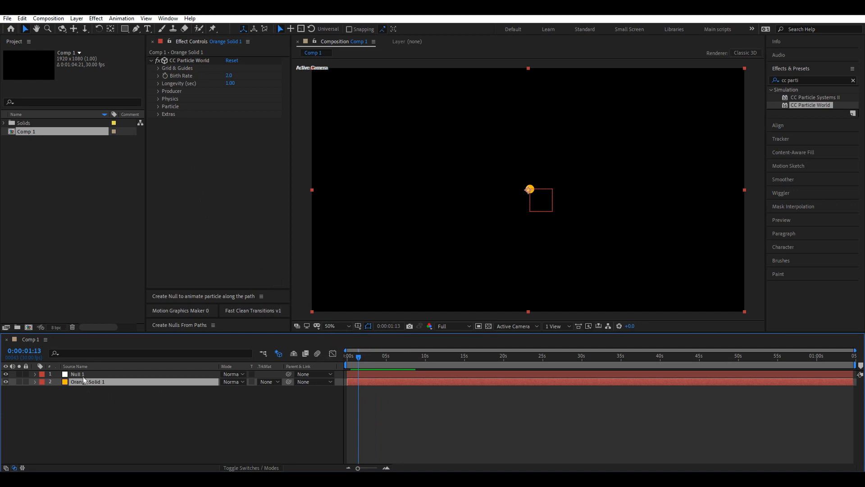
- Reveal Null 1's Position at the composition start and trim the composition to a work area of about 8 seconds
left_click(83, 376)
key("p")
key("Home")
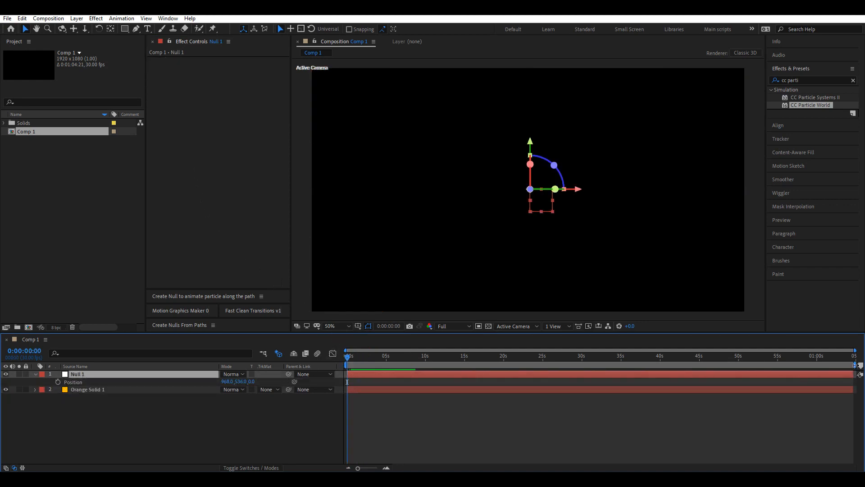
left_click_drag(855, 365, 409, 364)
right_click(390, 365)
left_click(432, 393)
- Keyframe Null 1's Position along a curving path at about 0, 0.4, 1, 2.1, 3.5 and 4.7 seconds
left_click(57, 382)
left_click(373, 356)
left_click_drag(557, 210, 613, 120)
left_click(411, 356)
left_click(481, 356)
left_click(573, 356)
left_click(649, 356)
left_click(432, 442)
- Preview the particle trail along the null's path from the composition start
left_click(347, 357)
key("space")
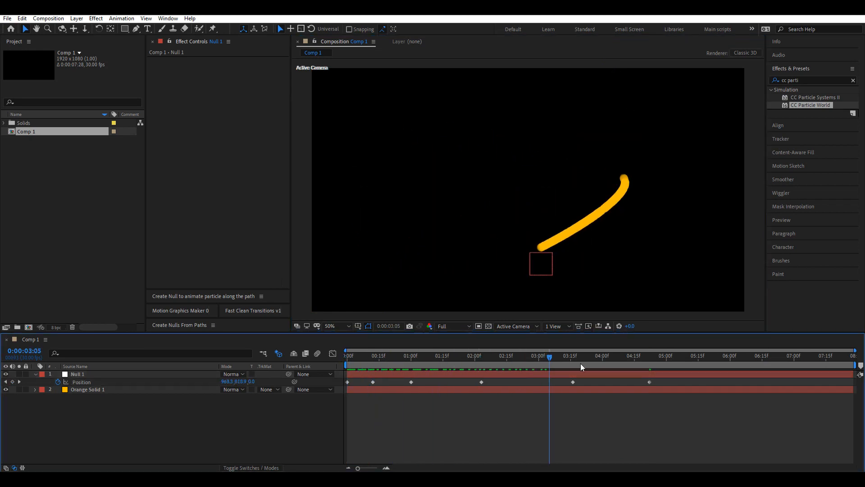
key("space")
key("space")
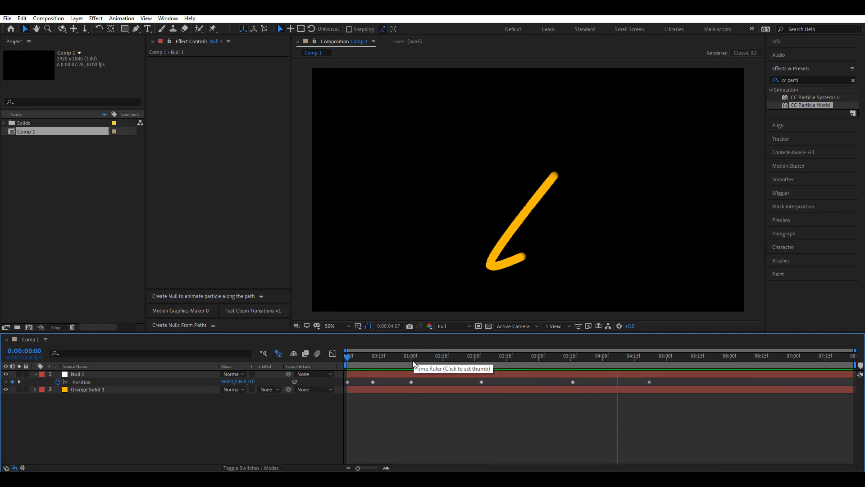
- Go to 0:00:01:12 and set the particle Death Size to 0 on the orange solid
left_click(447, 359)
left_click_drag(448, 360, 436, 359)
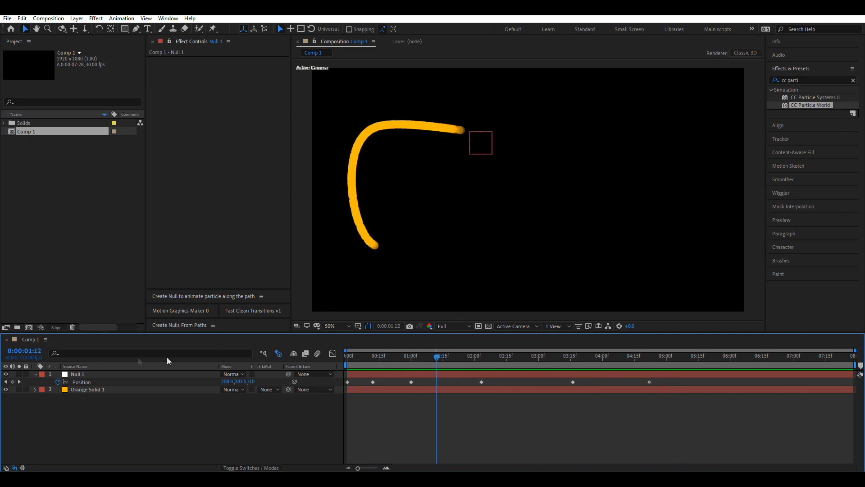
left_click(87, 390)
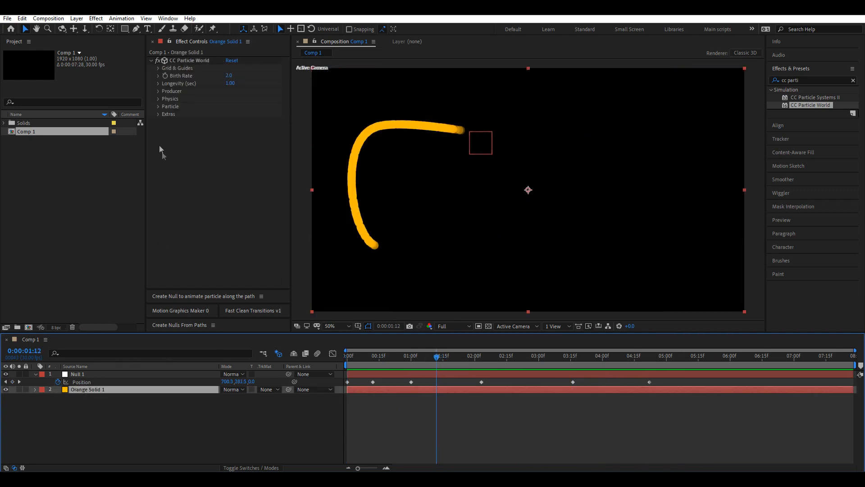
left_click(158, 106)
left_click(232, 160)
type("0")
key("Return")
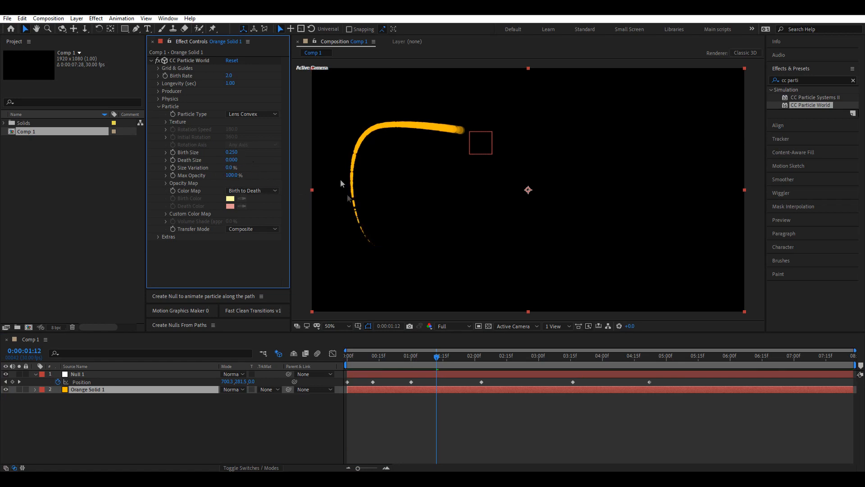
left_click(502, 434)
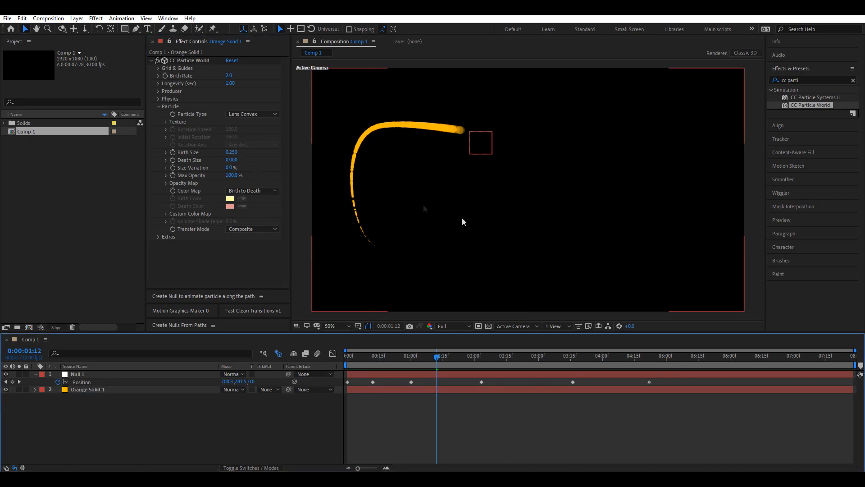
- Set the CC Particle World birth rate to 5
left_click(229, 75)
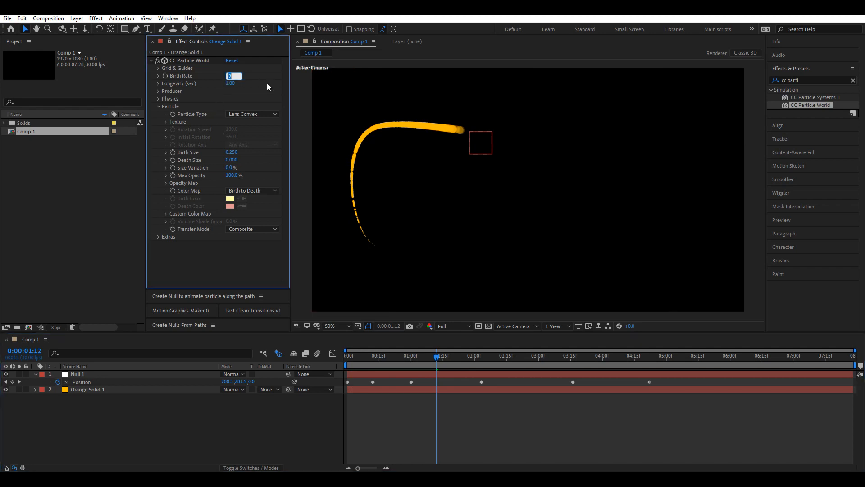
type("5")
key("Return")
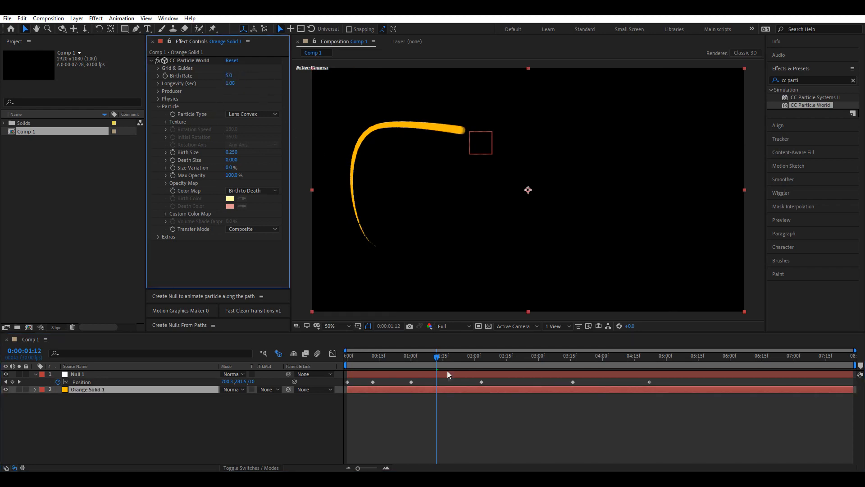
- Collapse the CC Particle World settings and preview the tapered stroke from the composition start
left_click(151, 60)
left_click(455, 424)
key("Home")
key("space")
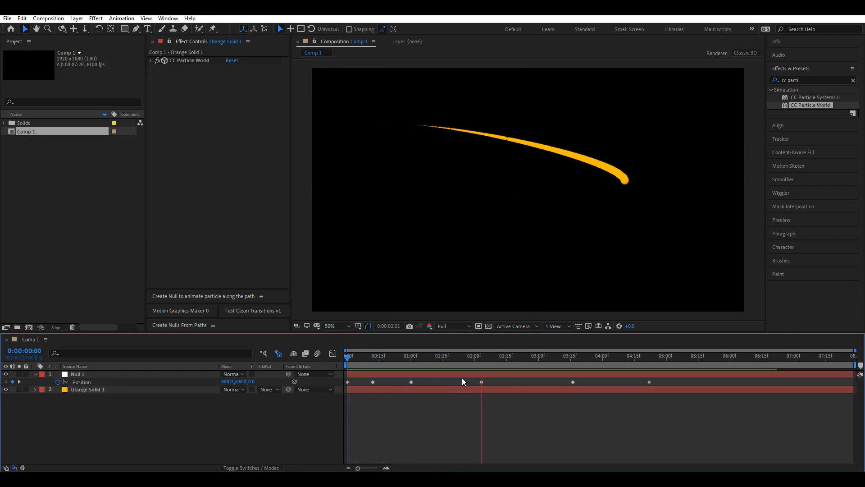
- Extend the null's motion path with position keyframes at about 0:00:05:18 and 0:00:06:14 and preview from the composition start
left_click_drag(672, 359, 557, 369)
left_click(704, 356)
left_click_drag(618, 116, 651, 275)
left_click(759, 359)
left_click(532, 422)
key("Home")
key("space")
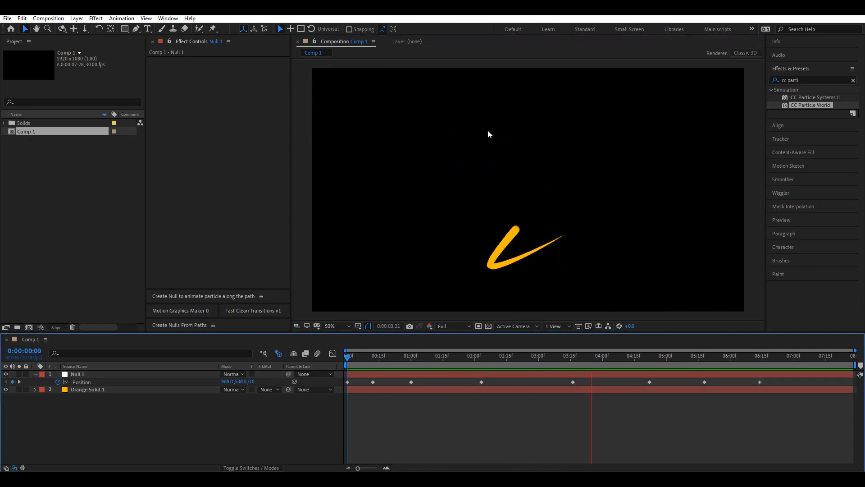
- Pre-compose the null and the orange solid into Pre-comp 1, moving all attributes into the new composition
left_click(516, 365)
left_click(35, 374)
left_click_drag(107, 412, 103, 371)
right_click(104, 383)
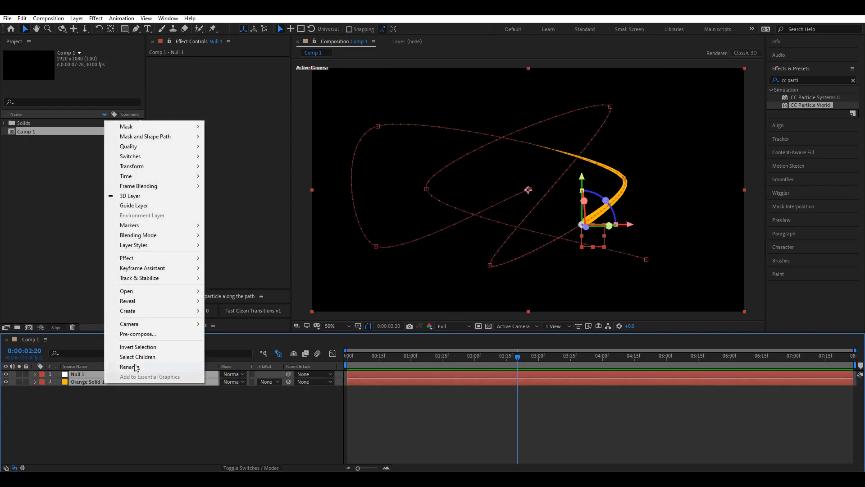
left_click(137, 333)
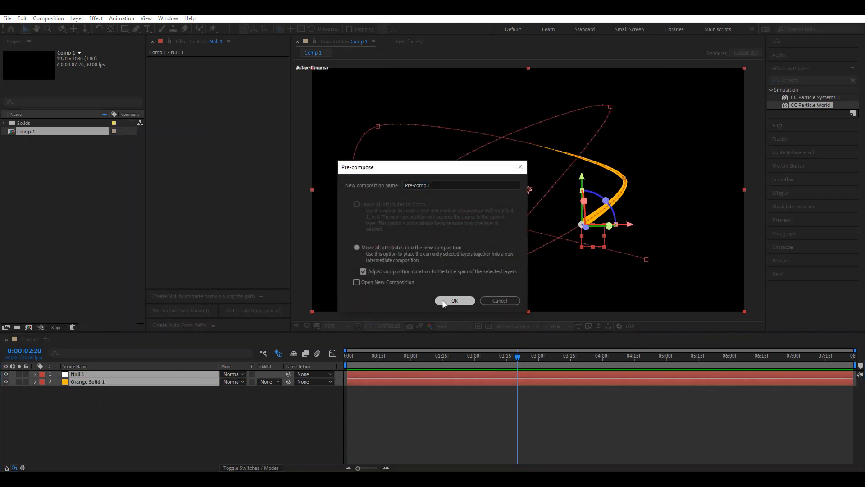
left_click(454, 300)
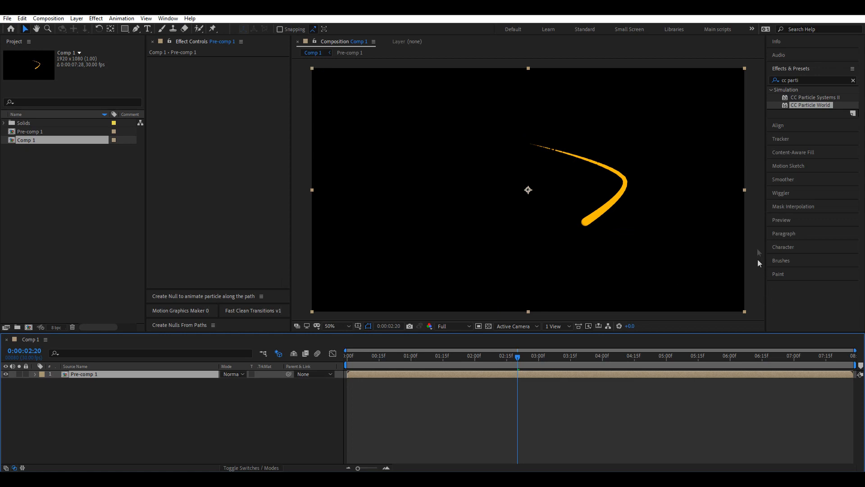
- Apply the Roughen Edges effect to the Pre-comp 1 layer
left_click(804, 80)
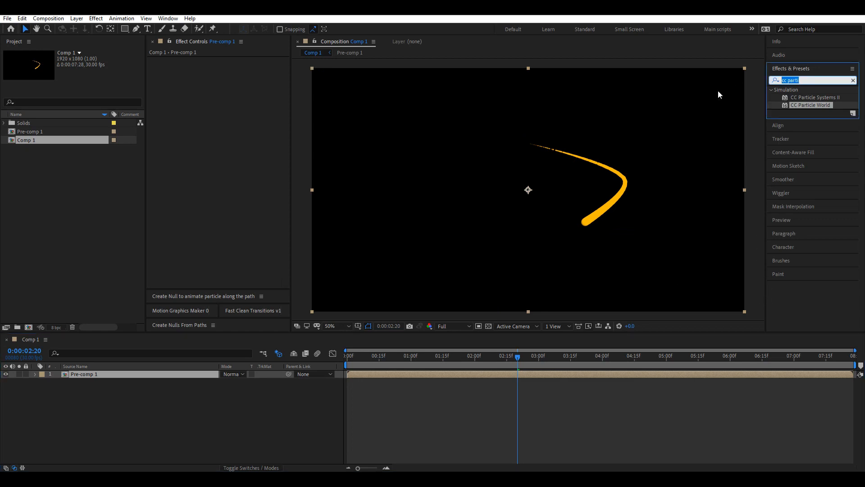
type("roughen")
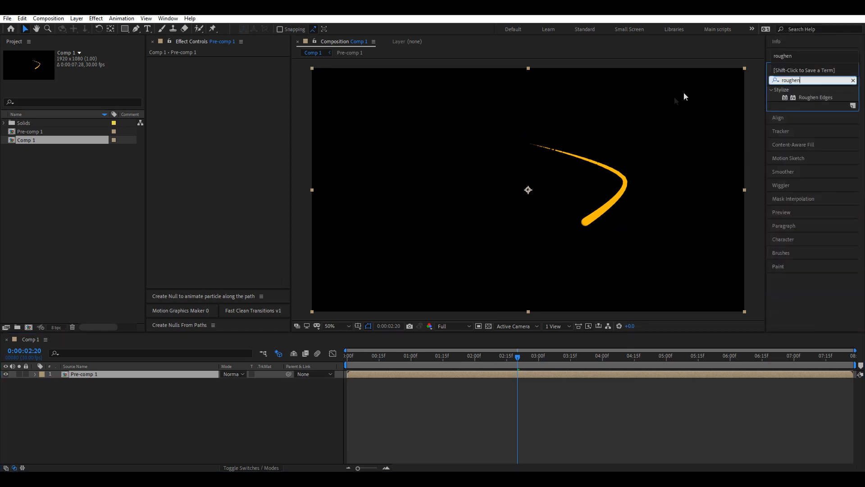
left_click_drag(801, 97, 522, 166)
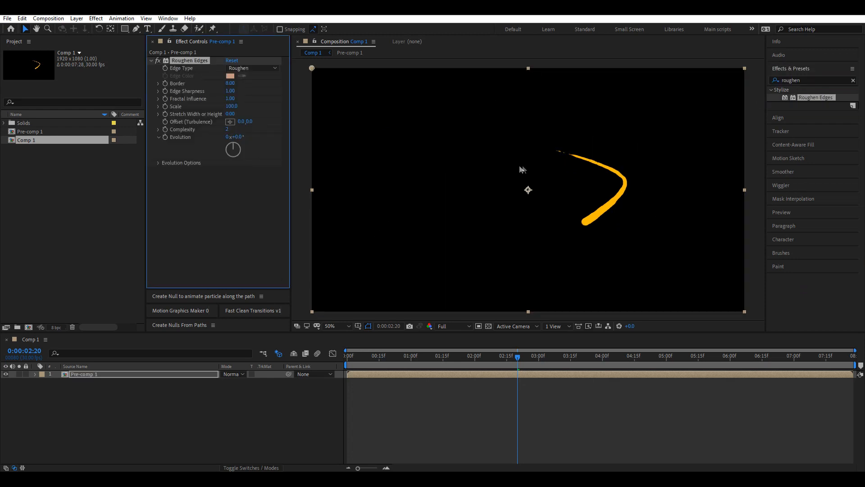
- Set Roughen Edges to Border 15, Edge Sharpness 10, Scale 400 and the Spiky edge type
left_click(230, 83)
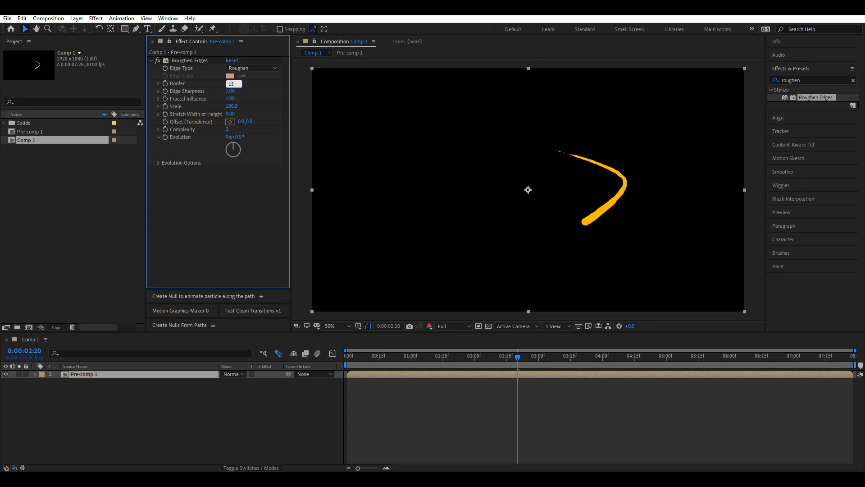
left_click(229, 91)
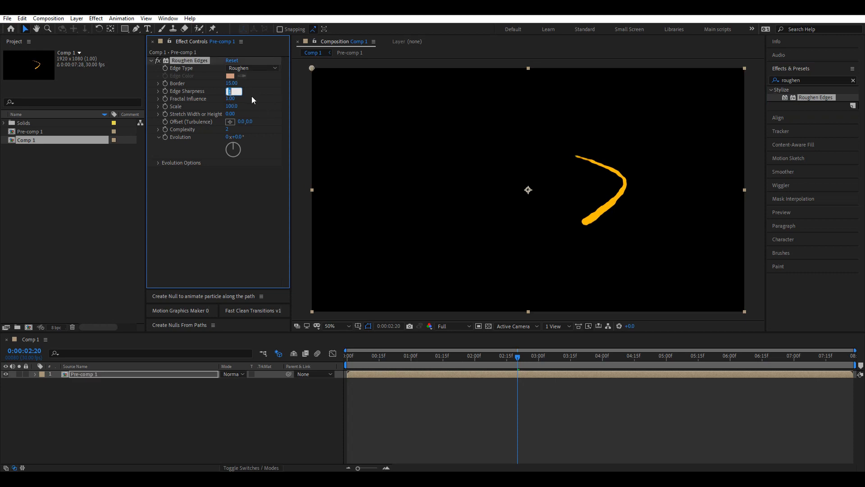
type("10")
key("Return")
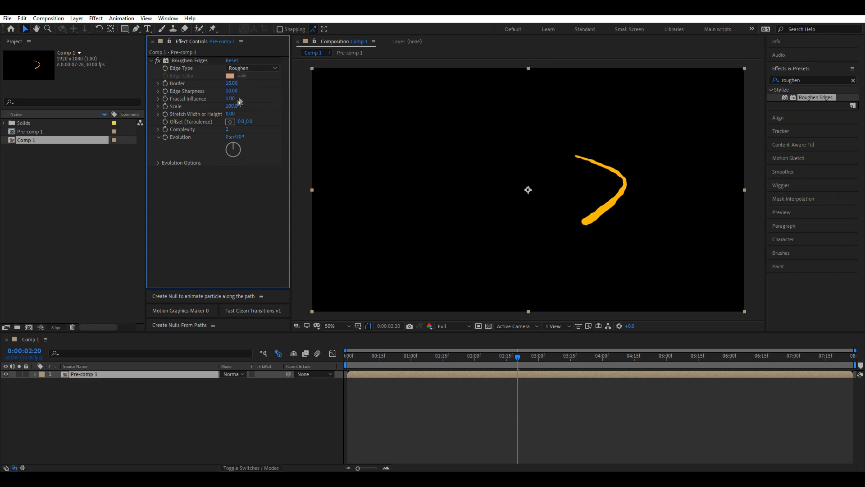
left_click(231, 106)
key("Return")
left_click(250, 68)
left_click(234, 108)
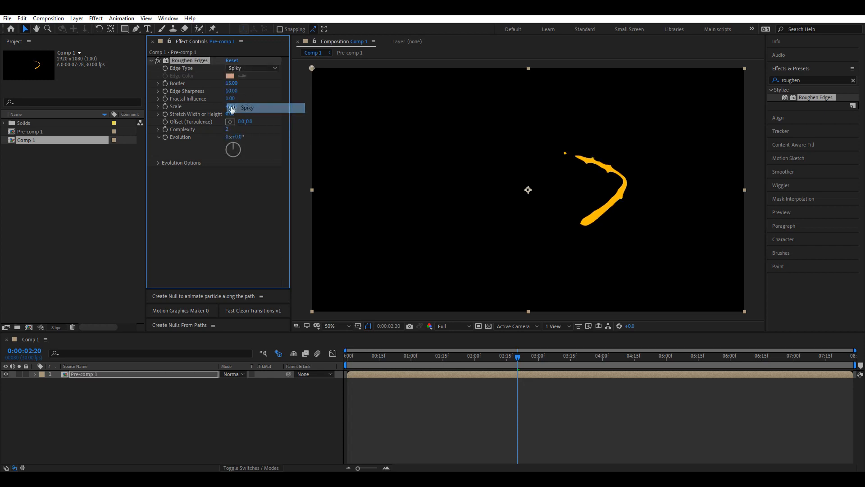
- Animate the Roughen Edges Evolution with the expression time*10 and collapse the layer's properties
left_click(164, 138, "alt")
type("time*10")
left_click(422, 435)
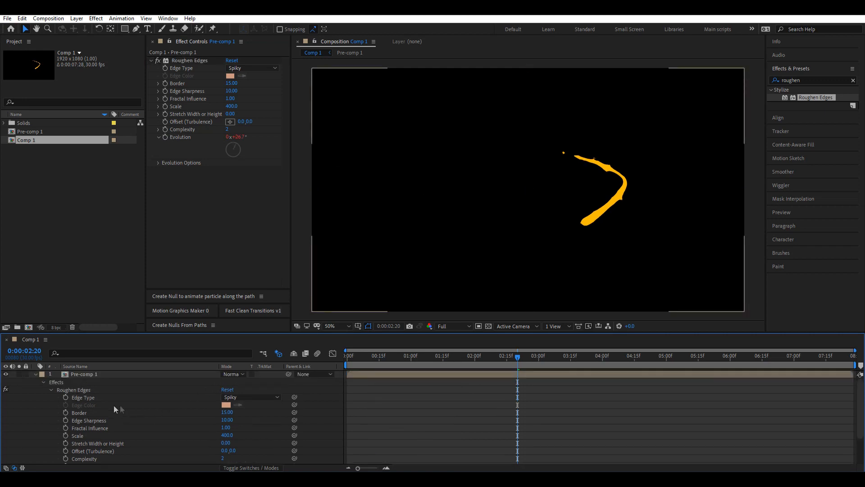
key("u")
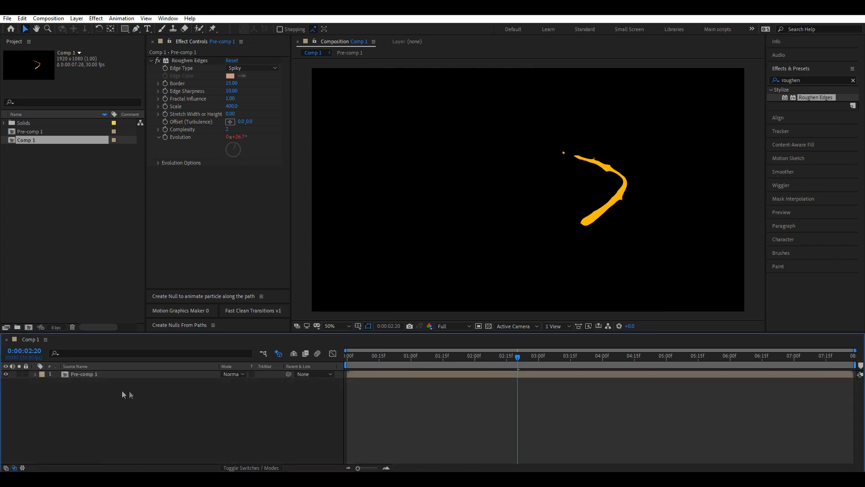
- Duplicate the Pre-comp 1 layer and set the upper copy's blending mode to Screen
left_click(104, 377)
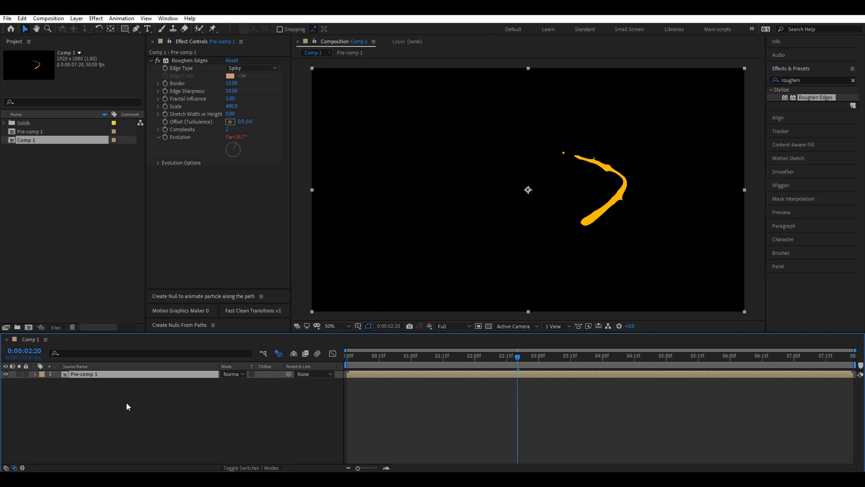
key("ctrl+d")
left_click(232, 374)
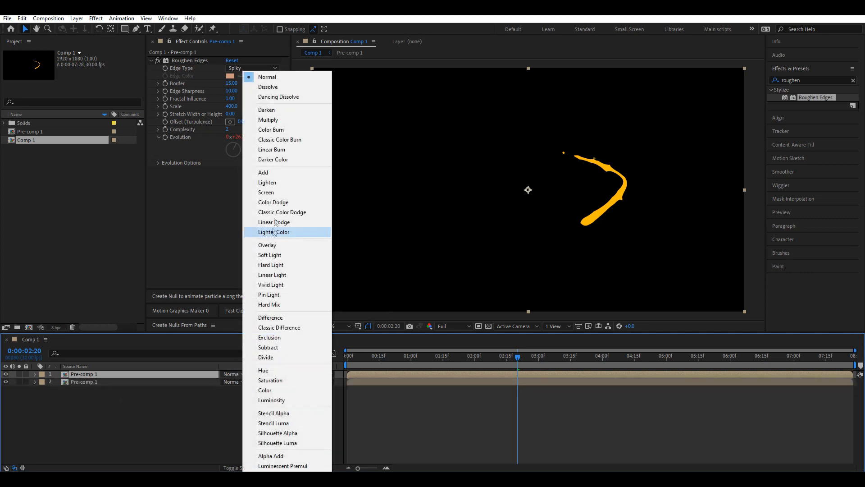
left_click(276, 194)
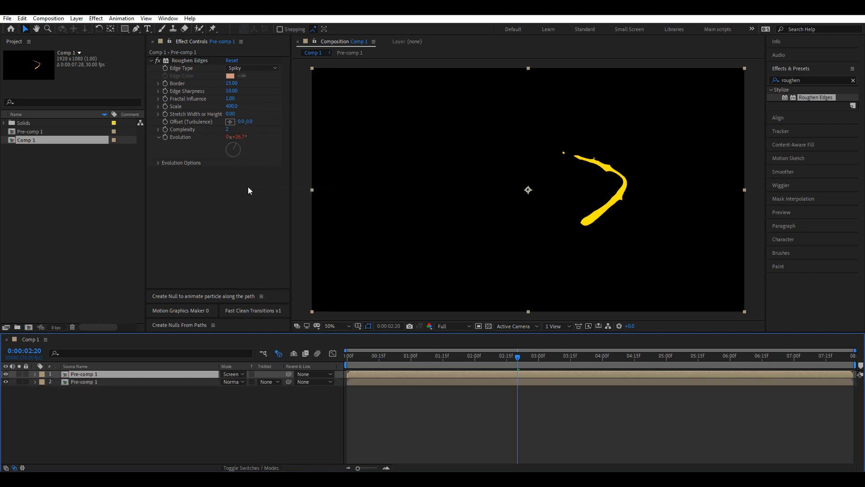
- Set the Roughen Edges Random Seed to 150 on the upper Pre-comp 1 layer and collapse the effect
left_click(157, 162)
left_click_drag(228, 189, 235, 189)
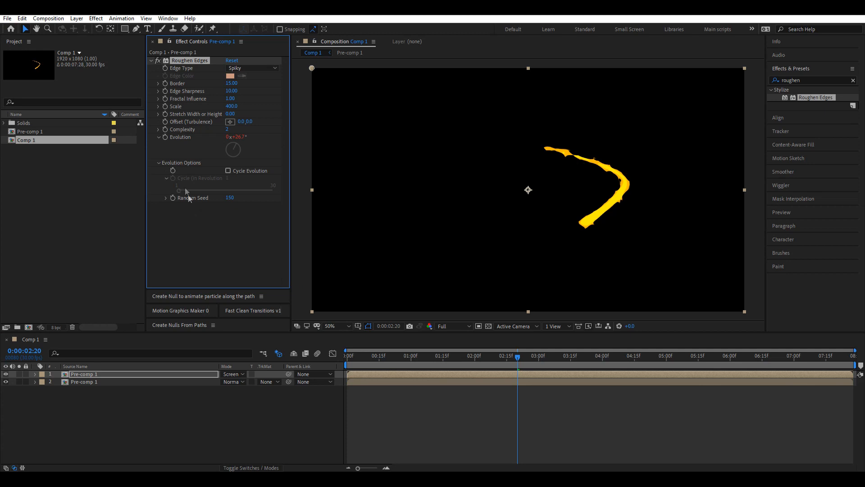
left_click(158, 163)
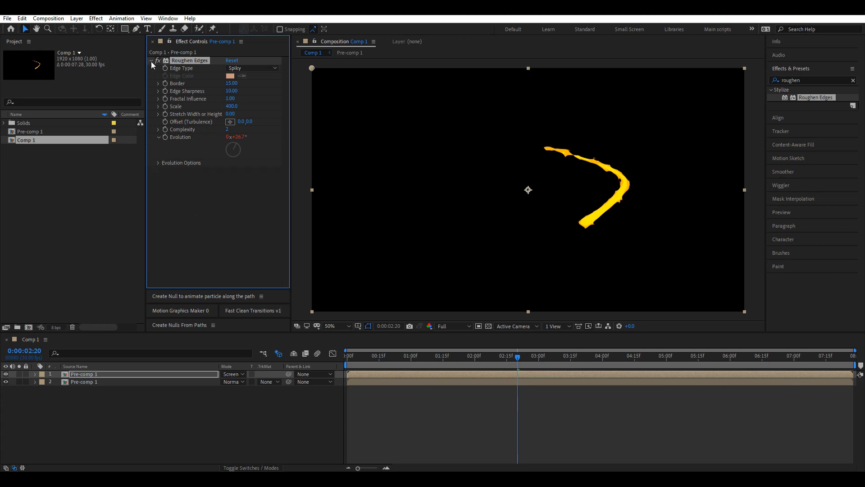
left_click(152, 61)
- Apply the Stylize Glow effect to the upper Pre-comp 1 layer with Glow Radius 135 and Glow Intensity 5
double_click(803, 81)
type("glow")
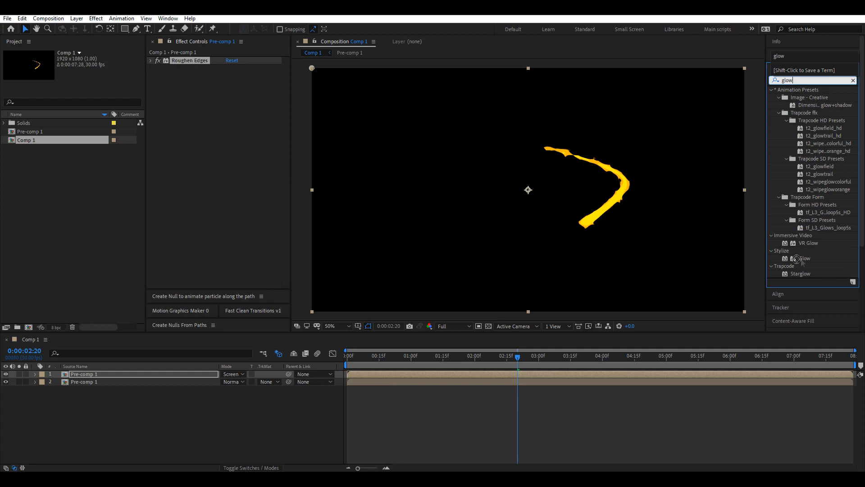
left_click_drag(804, 259, 270, 134)
left_click(231, 91)
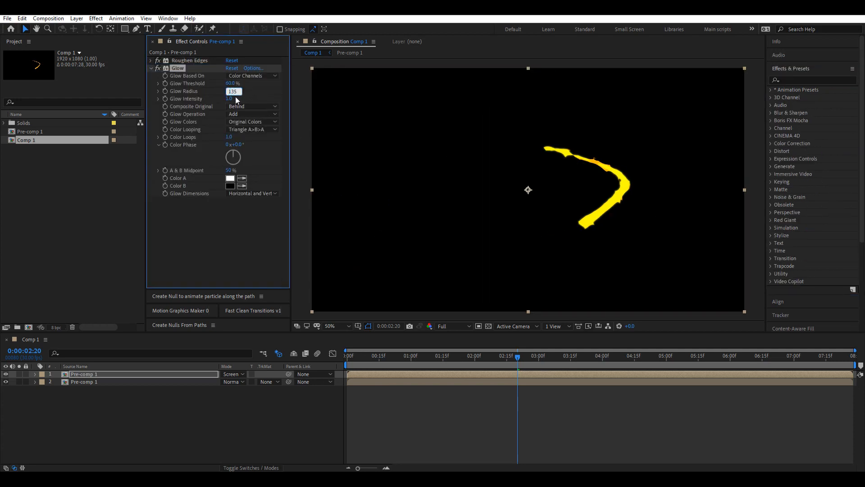
left_click(236, 98)
type("5")
key("Return")
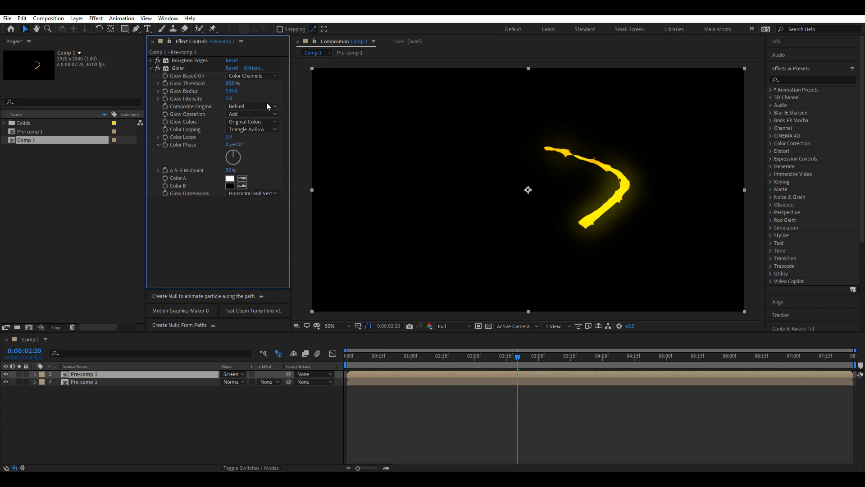
- Duplicate the Glow effect, set the copy's radius to 225 and intensity to 6, and collapse both glows
left_click(168, 68)
key("ctrl+d")
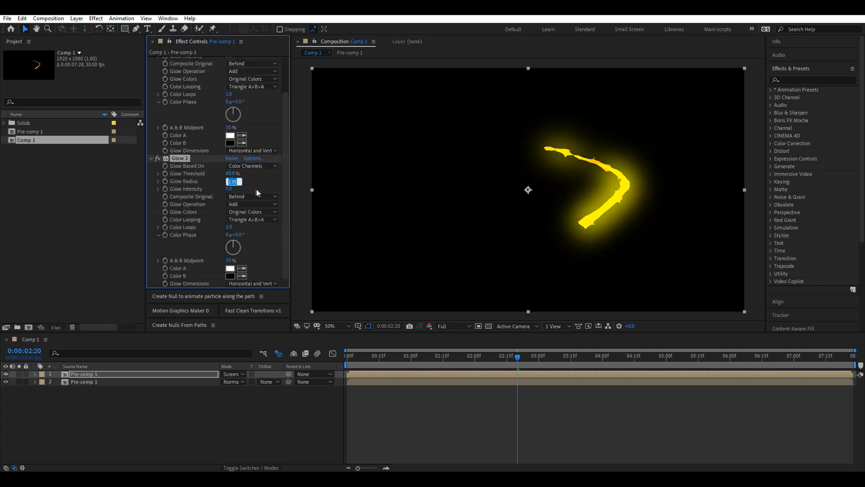
type("225")
key("Tab")
type("6")
key("Return")
left_click(152, 159)
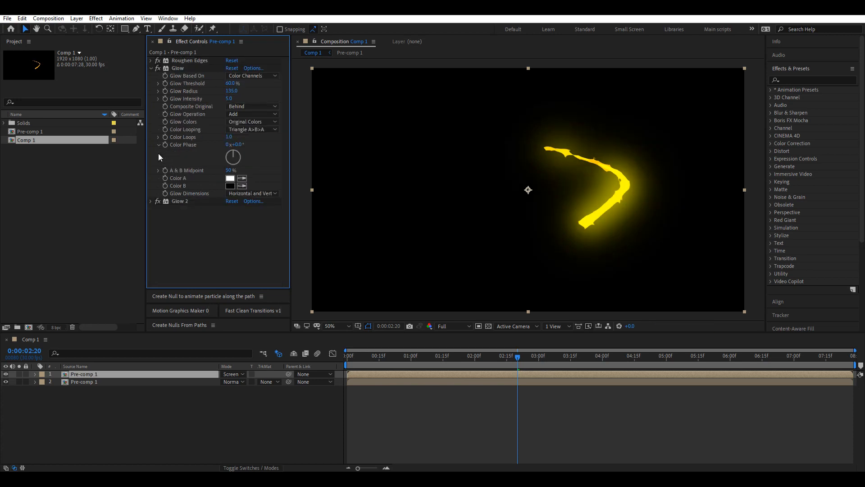
left_click(151, 68)
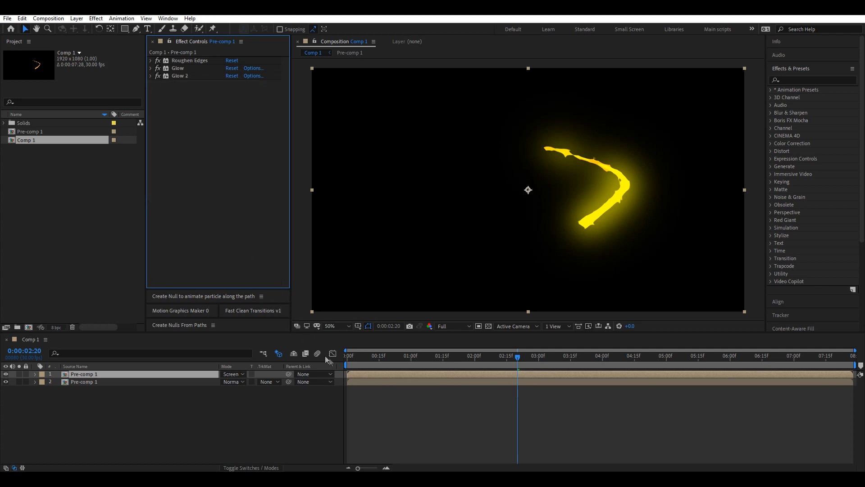
- Scrub through the start of the glowing stroke, trying Half preview resolution and returning to Full
left_click(429, 408)
left_click_drag(370, 363, 387, 363)
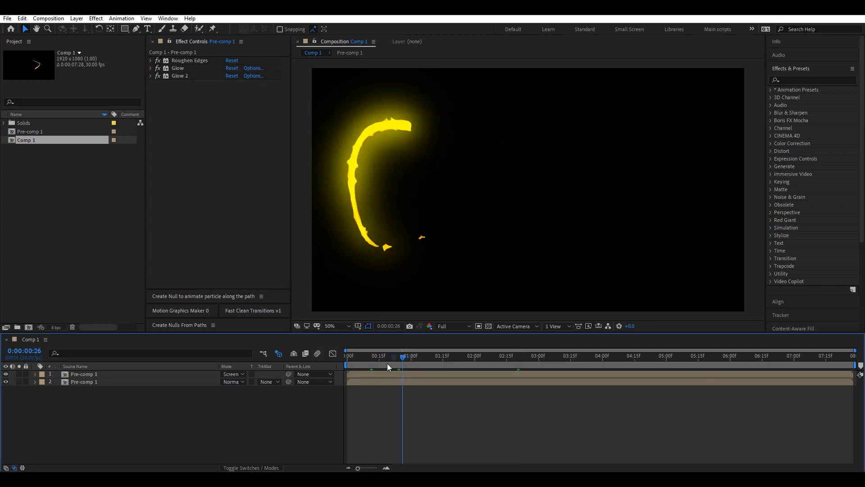
left_click(443, 326)
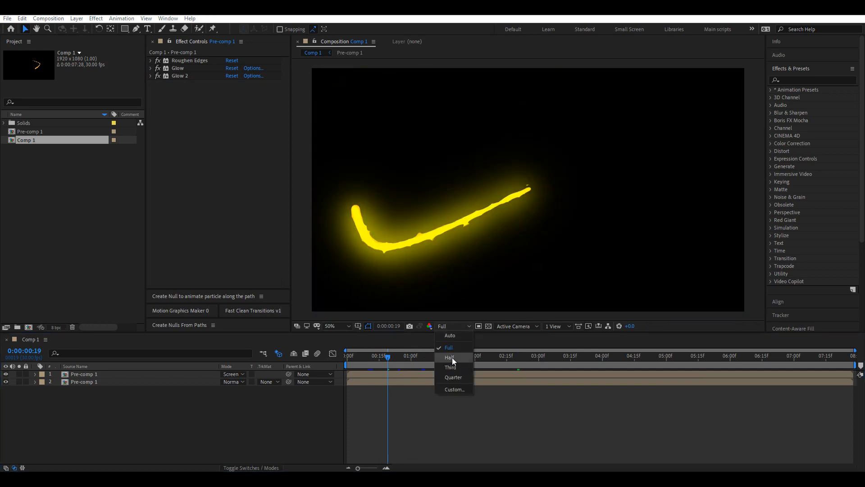
left_click(451, 357)
left_click_drag(391, 364, 425, 363)
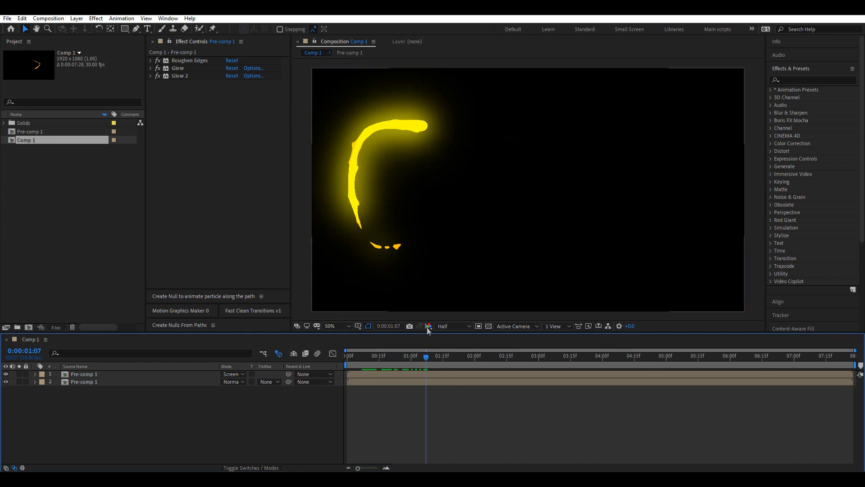
left_click(443, 326)
left_click(450, 349)
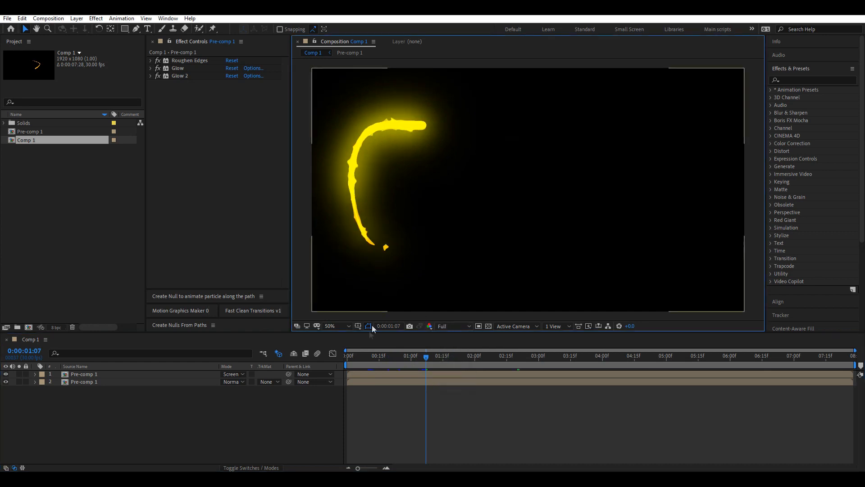
- Change the orange solid's colour inside Pre-comp 1 to FF8400 and scrub the recoloured glow in Comp 1
double_click(91, 381)
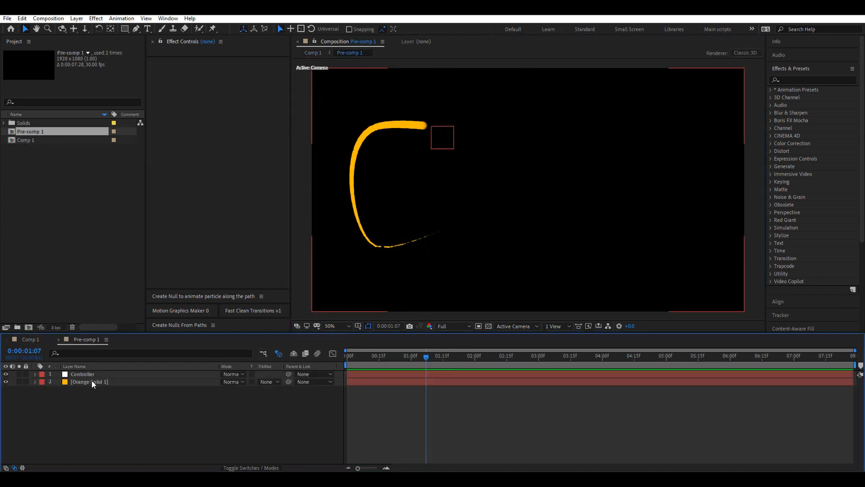
left_click(87, 381)
key("ctrl+shift+y")
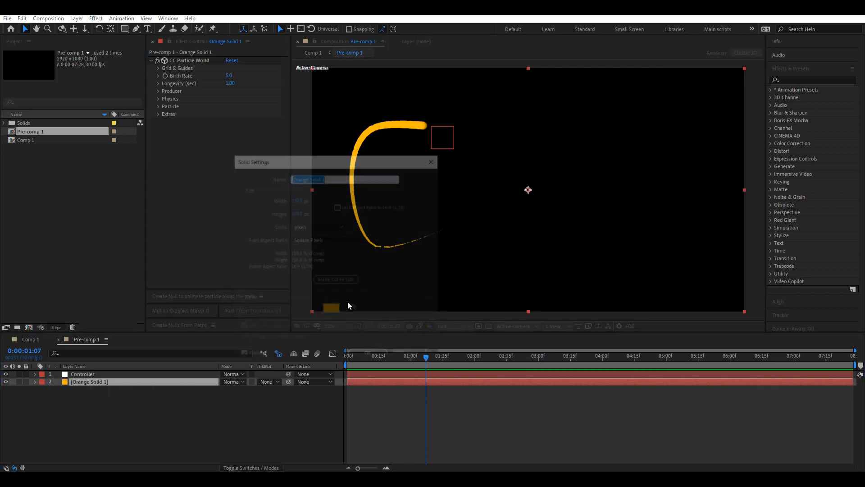
left_click(332, 309)
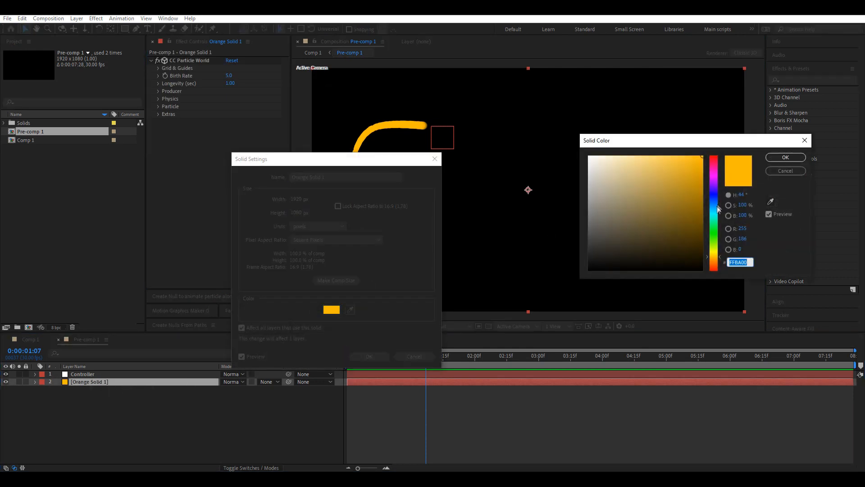
left_click_drag(714, 261, 716, 264)
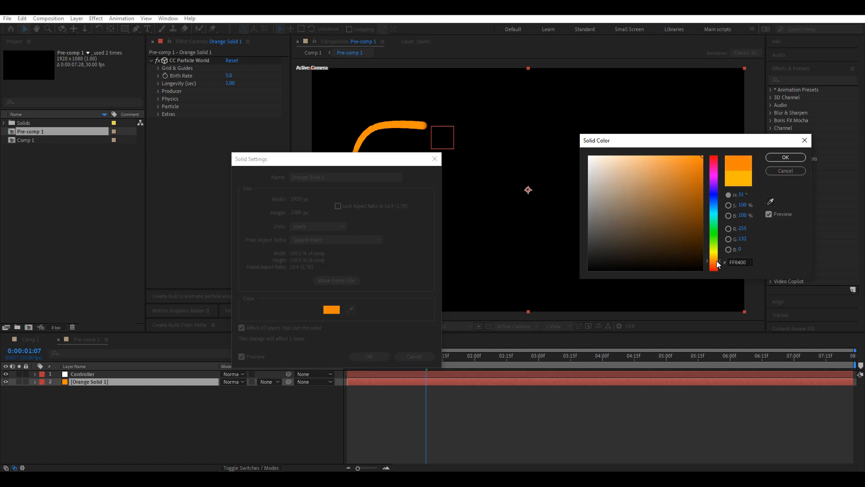
left_click(786, 157)
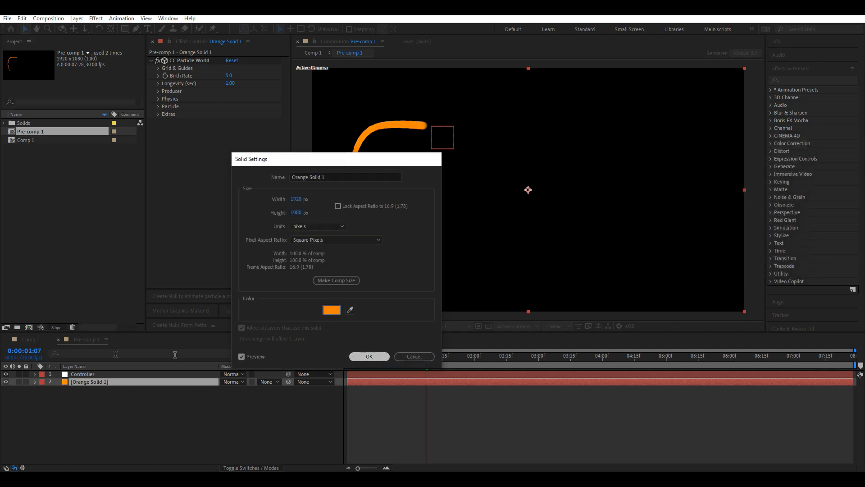
left_click(369, 357)
left_click(27, 339)
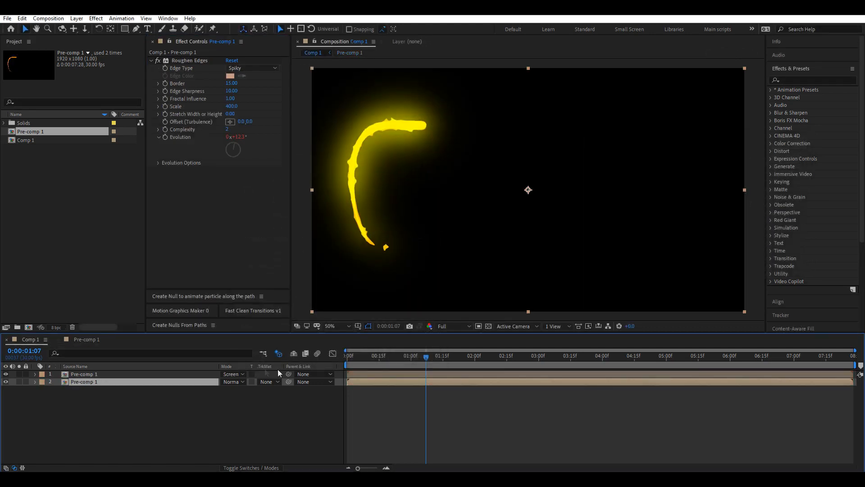
left_click(436, 423)
mouse_move(366, 361)
left_mouse_down()
mouse_move(351, 358)
mouse_move(411, 361)
left_mouse_up()
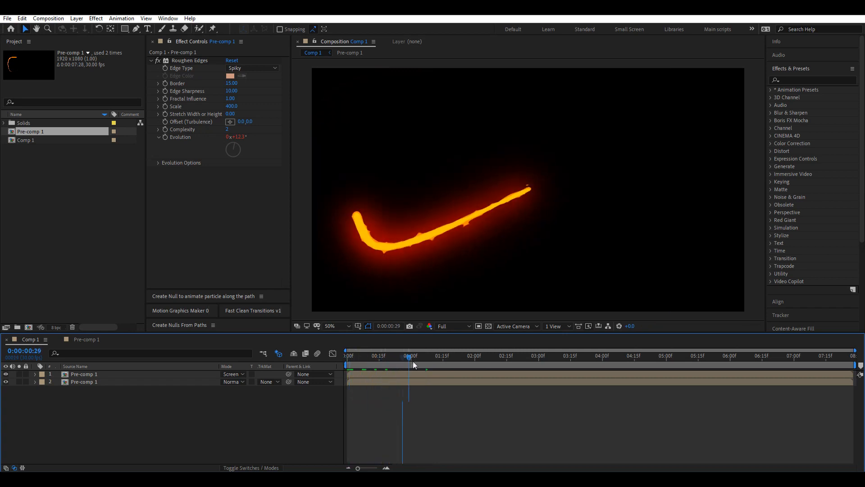
- Try CC Particle World Birth Size values of 0.1 and 0.15 on the orange solid inside Pre-comp 1
key("space")
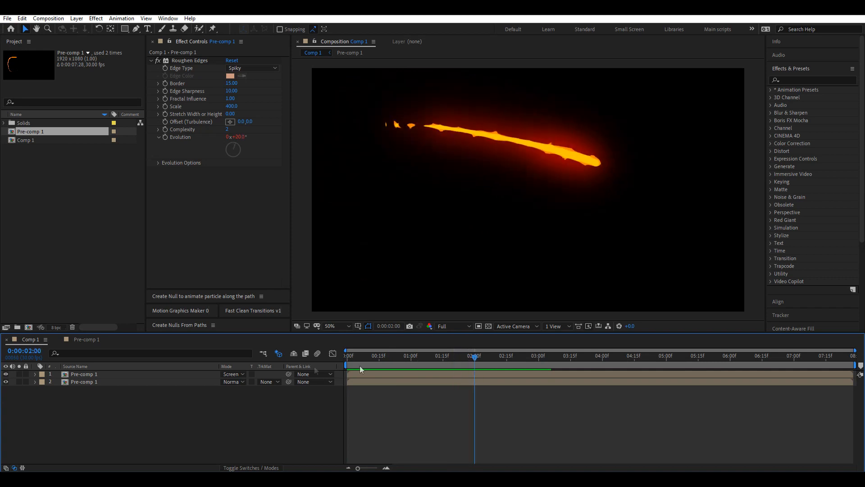
double_click(143, 382)
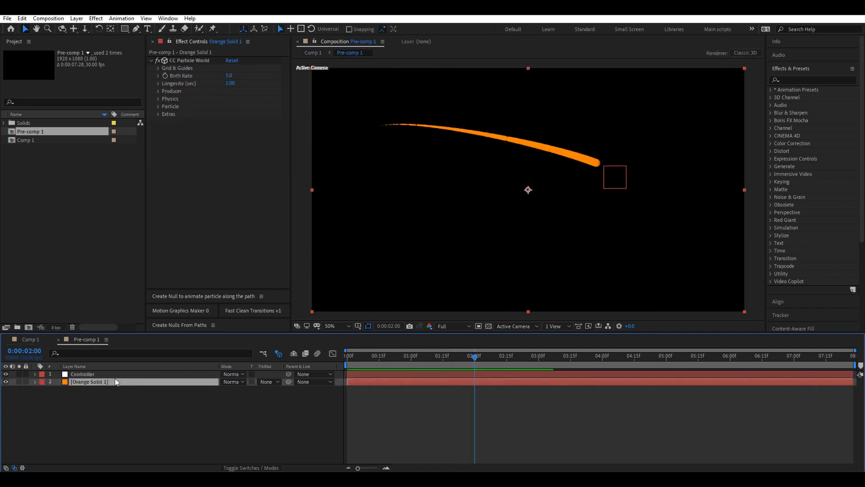
left_click(158, 106)
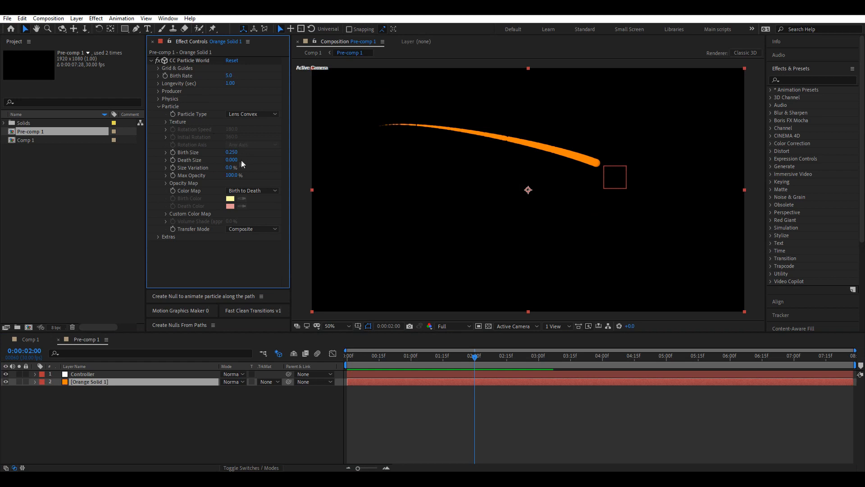
left_click(232, 153)
type(".1")
key("Return")
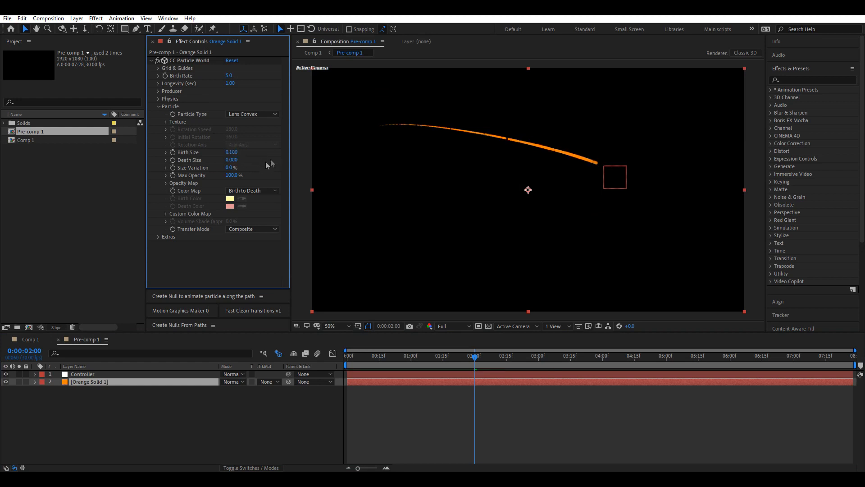
left_click(232, 153)
type("0.15")
key("Return")
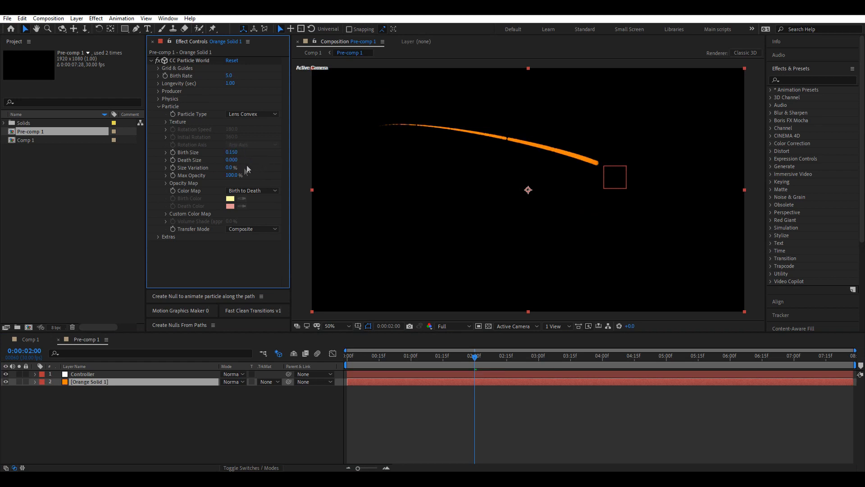
- Return to Comp 1 and preview the thinner glowing stroke from the start of the timeline
left_click(53, 337)
left_click(366, 424)
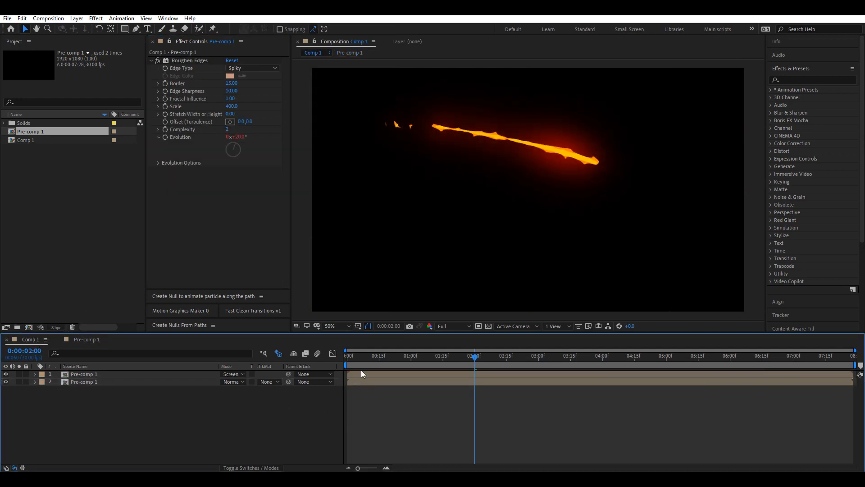
left_click_drag(350, 359, 403, 359)
left_click_drag(293, 354, 266, 358)
key("space")
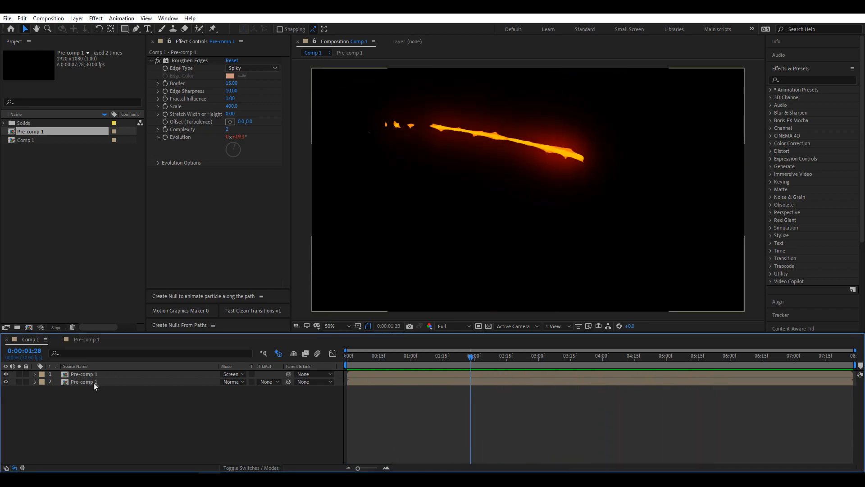
- Inside Pre-comp 1, set the orange solid's CC Particle World Longevity to 0.63 and Birth Size to 0.22
double_click(93, 383)
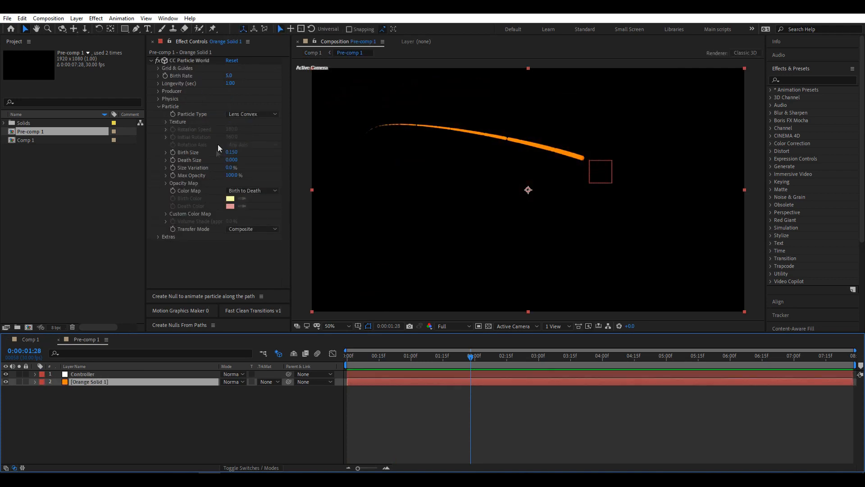
left_click_drag(230, 83, 217, 82)
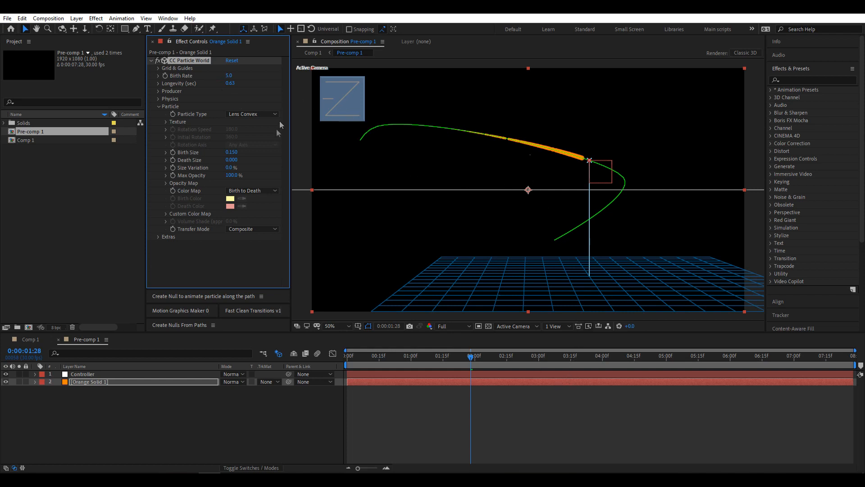
left_click_drag(234, 154, 309, 235)
left_click(487, 409)
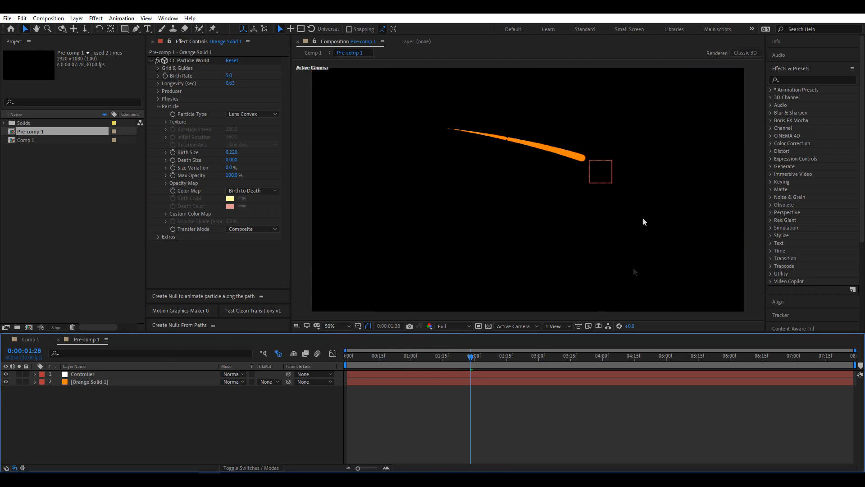
- Add the expression wiggle(1,300) to the Controller null's Position
left_click(601, 172)
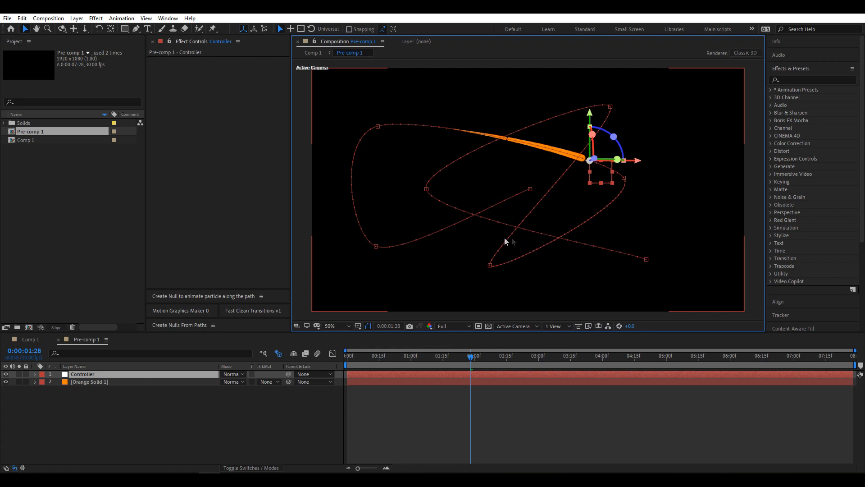
key("p")
left_click(57, 382, "alt")
type("wiggle")
key("Return")
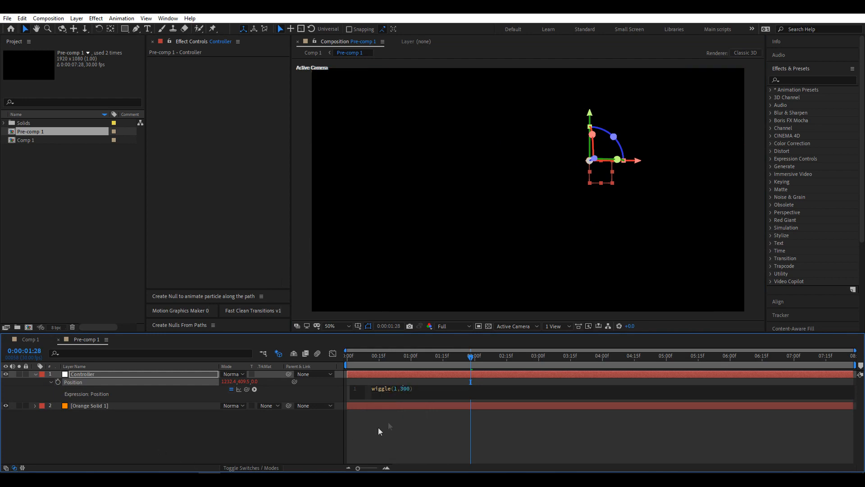
left_click(407, 417)
- Preview the wiggling stroke in Pre-comp 1 and scrub its glowing version in Comp 1
left_click_drag(363, 364, 637, 369)
key("space")
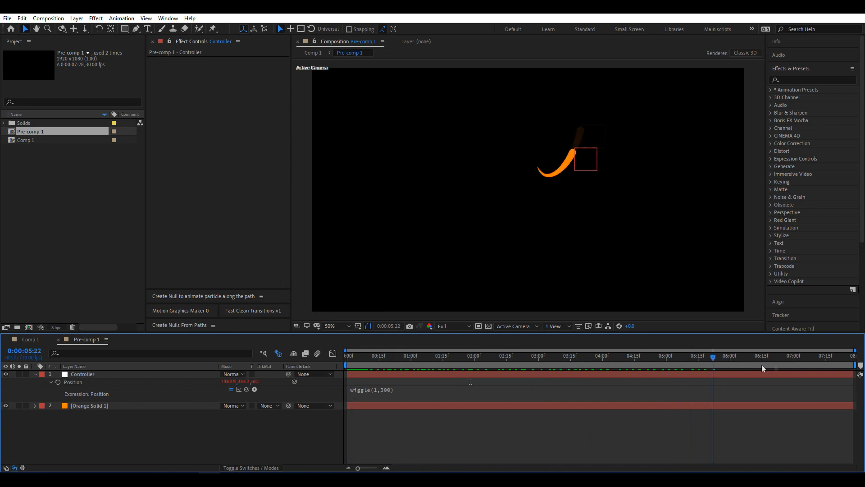
key("space")
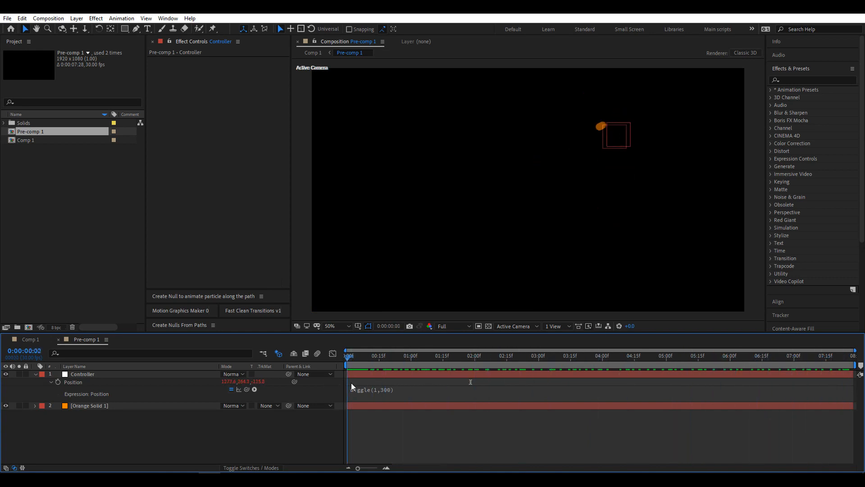
left_click(30, 339)
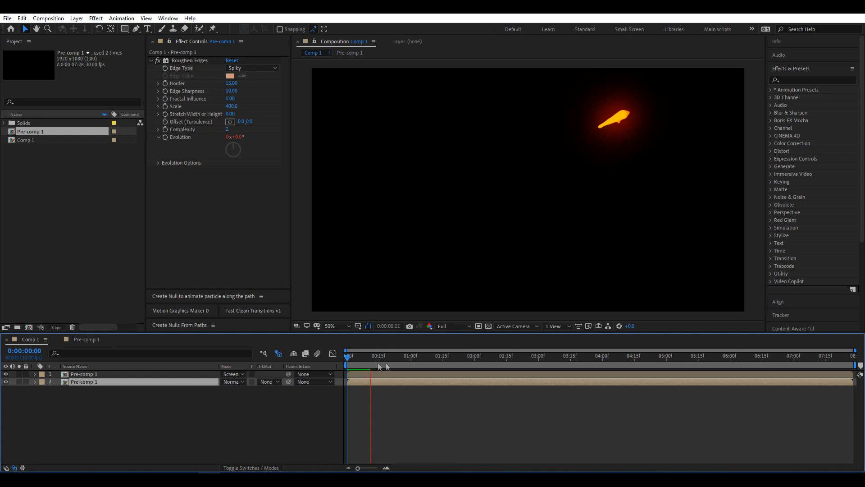
left_click_drag(457, 364, 713, 362)
- Change the orange solid's colour inside Pre-comp 1 to the blue 0078FF
left_click(89, 341)
left_click(82, 405)
key("ctrl+shift+y")
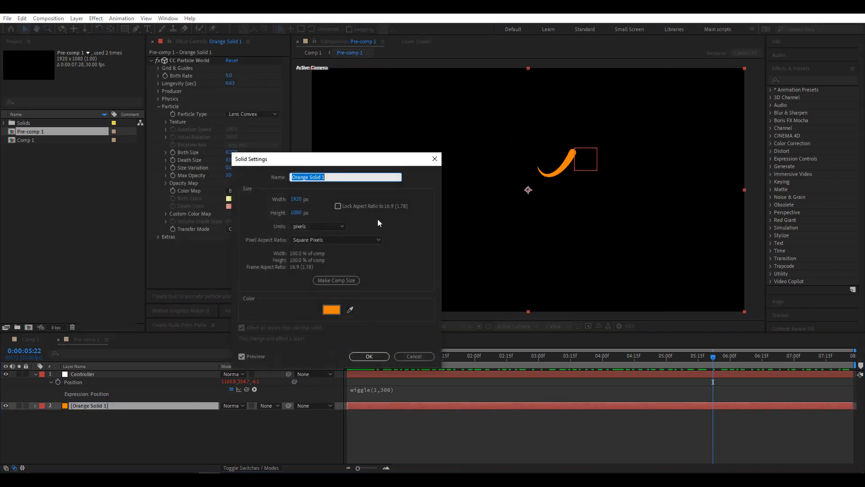
left_click(324, 311)
left_click_drag(711, 205, 718, 206)
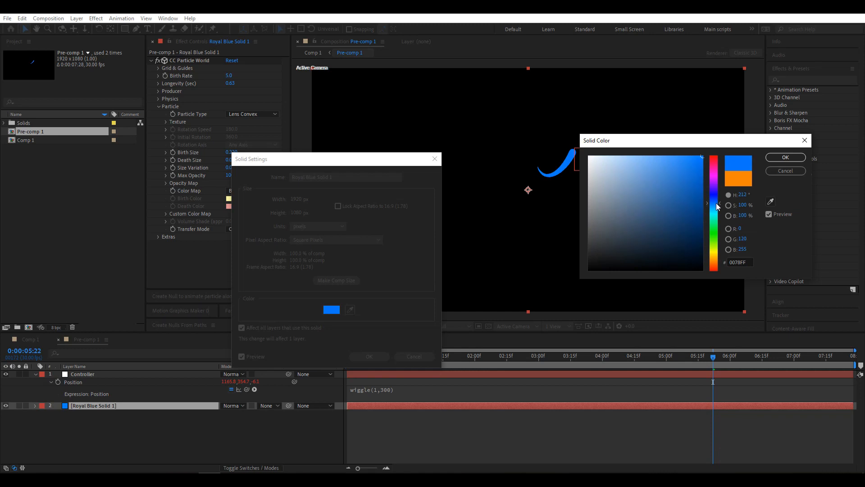
left_click(778, 158)
left_click(369, 357)
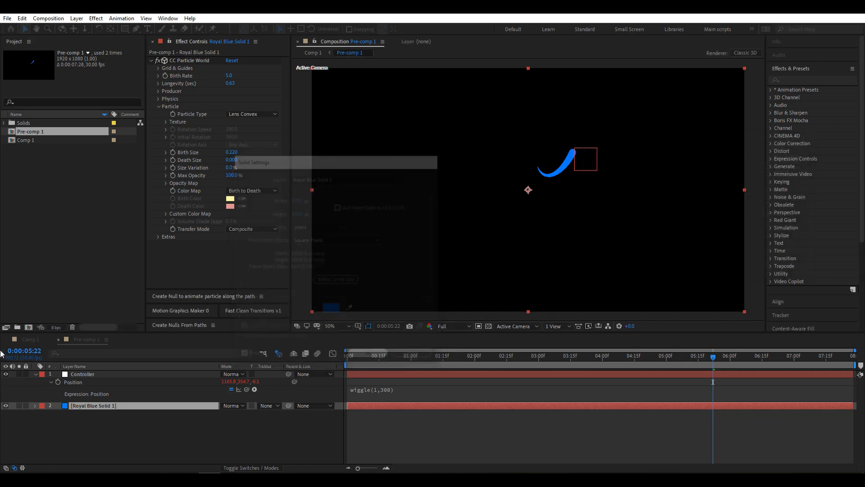
- Return to Comp 1 and scrub through the blue glowing stroke
left_click(27, 339)
left_click(565, 429)
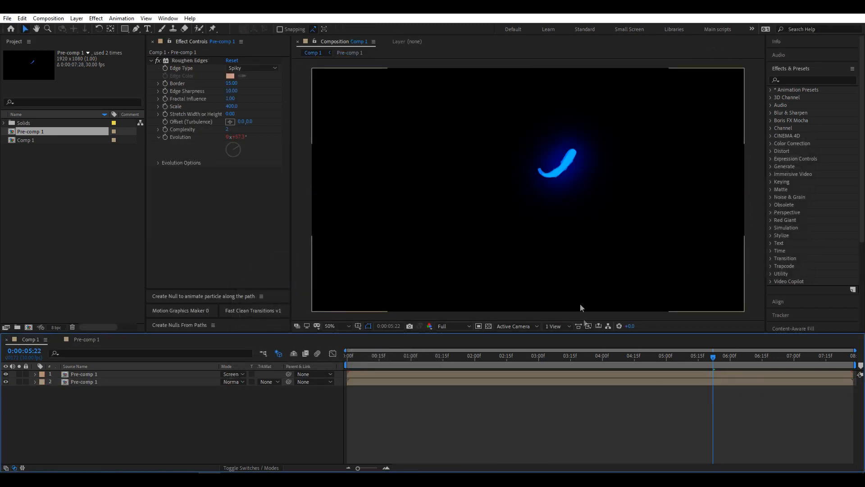
left_click_drag(416, 358, 788, 356)
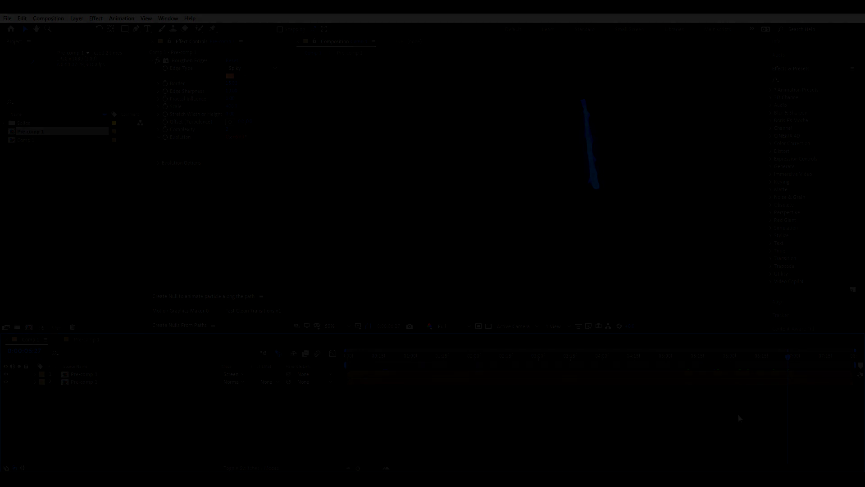